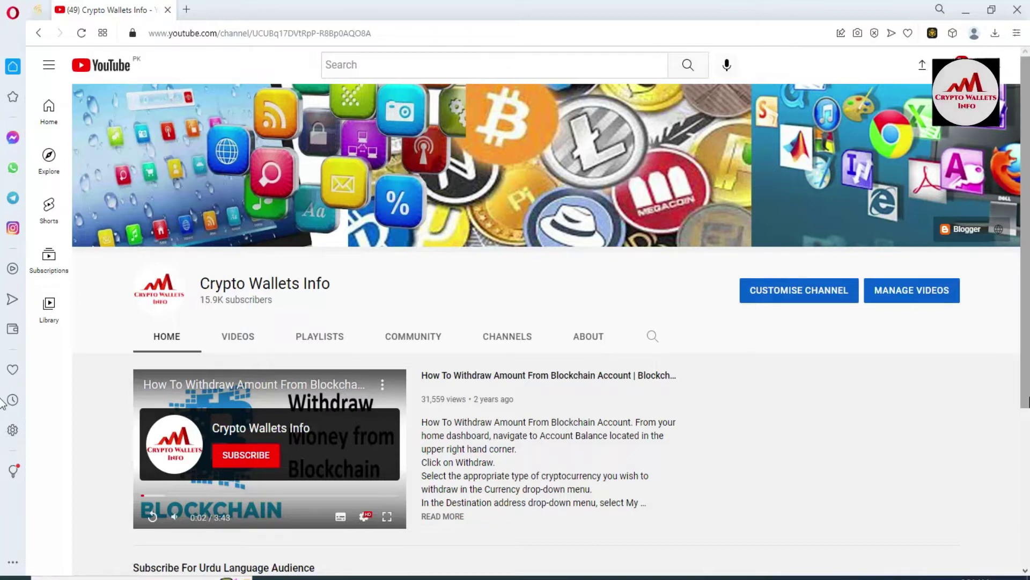
- Unlock the Binance Wallet extension with the wallet password to reach Account 0's account menu
{"action": "scroll", "coordinate": [3, 244], "scroll_direction": "down", "scroll_amount": 3}
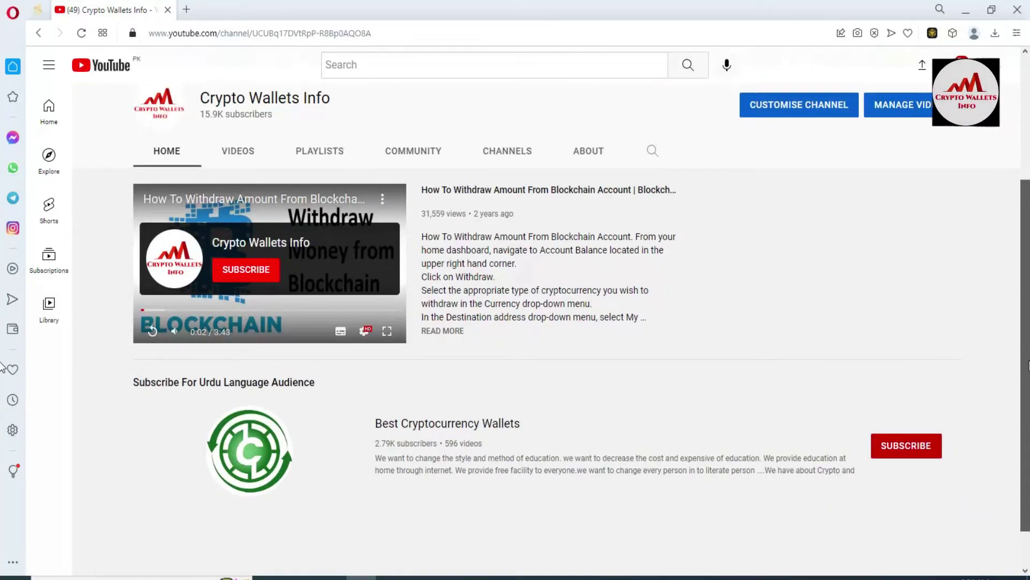
{"action": "scroll", "coordinate": [3, 322], "scroll_direction": "up", "scroll_amount": 3}
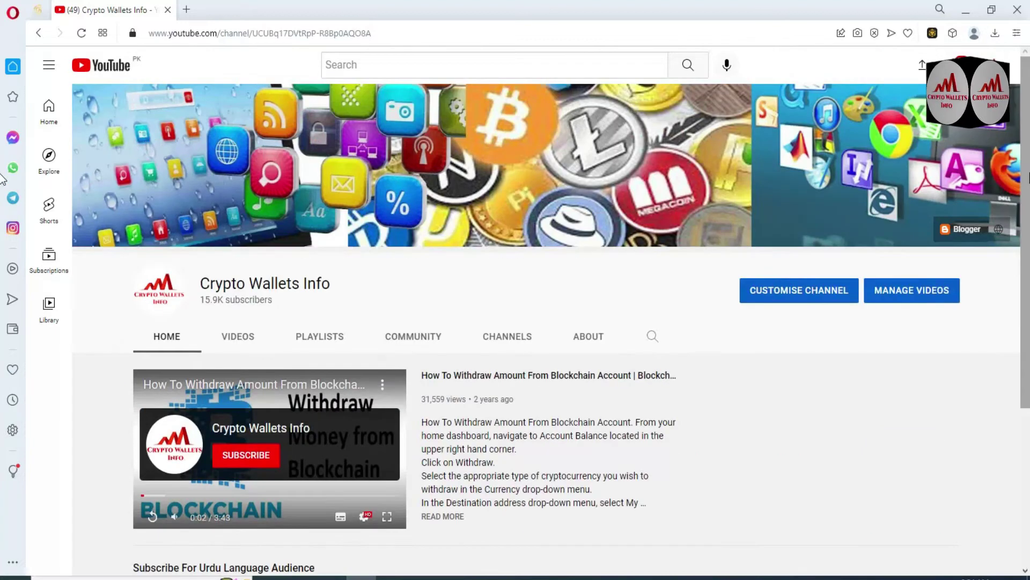
{"action": "left_click", "coordinate": [932, 34]}
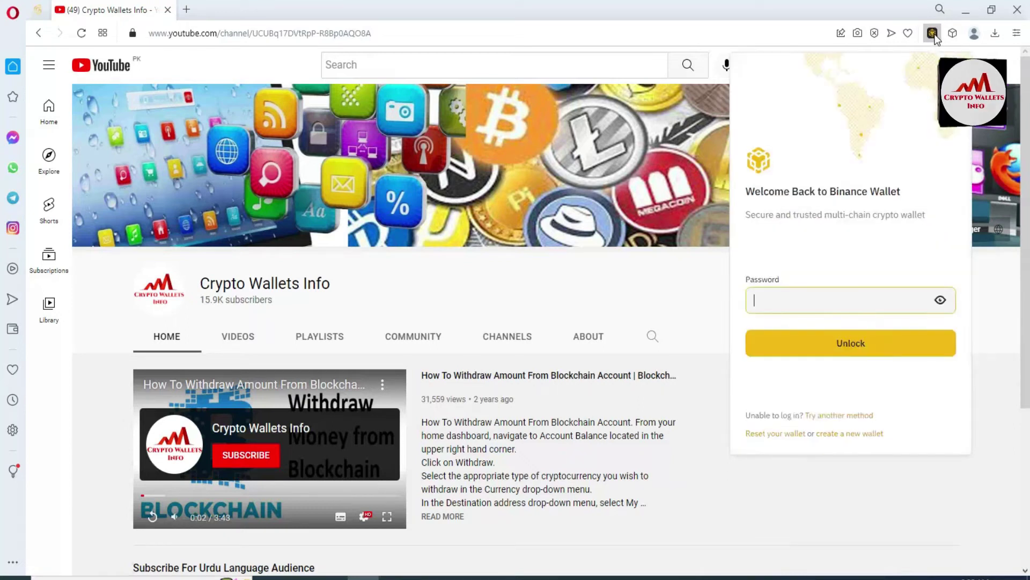
{"action": "type", "text": "aaaaa"}
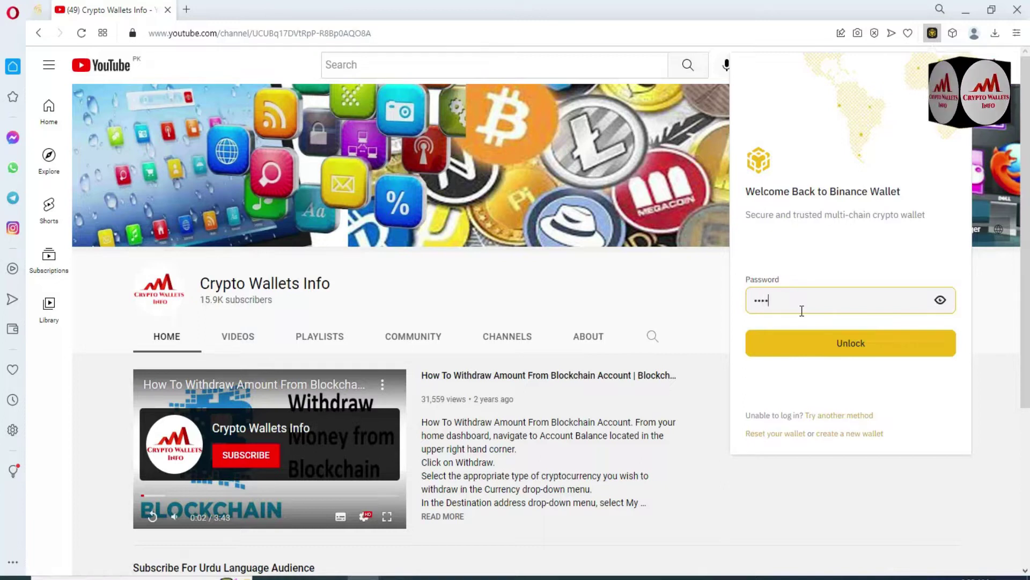
{"action": "type", "text": "a"}
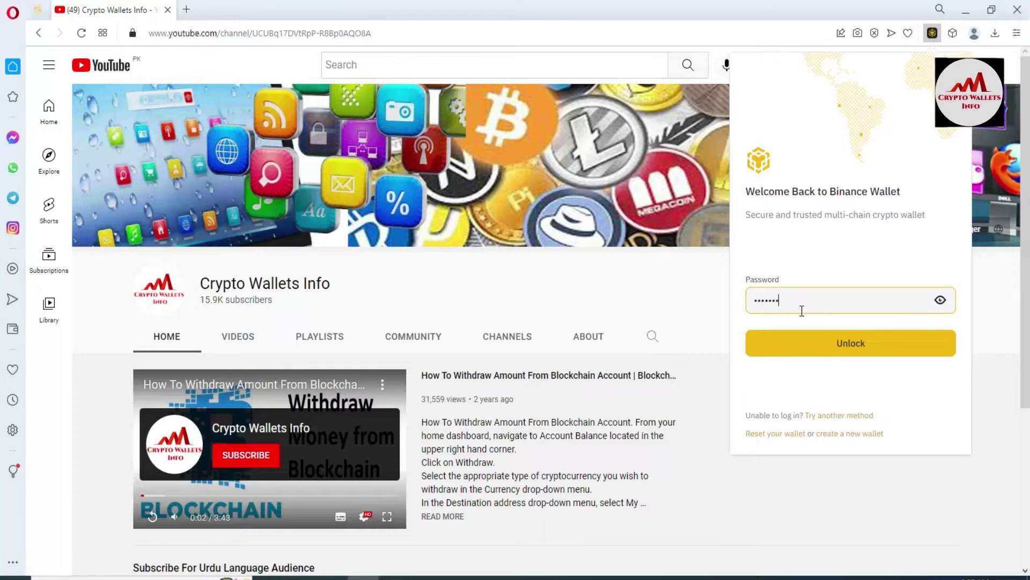
{"action": "type", "text": "aaaaaa"}
{"action": "key", "text": "BackSpace"}
{"action": "key", "text": "BackSpace"}
{"action": "key", "text": "BackSpace"}
{"action": "key", "text": "BackSpace"}
{"action": "key", "text": "BackSpace"}
{"action": "key", "text": "BackSpace"}
{"action": "key", "text": "BackSpace"}
{"action": "key", "text": "BackSpace"}
{"action": "key", "text": "BackSpace"}
{"action": "key", "text": "BackSpace"}
{"action": "key", "text": "BackSpace"}
{"action": "key", "text": "BackSpace"}
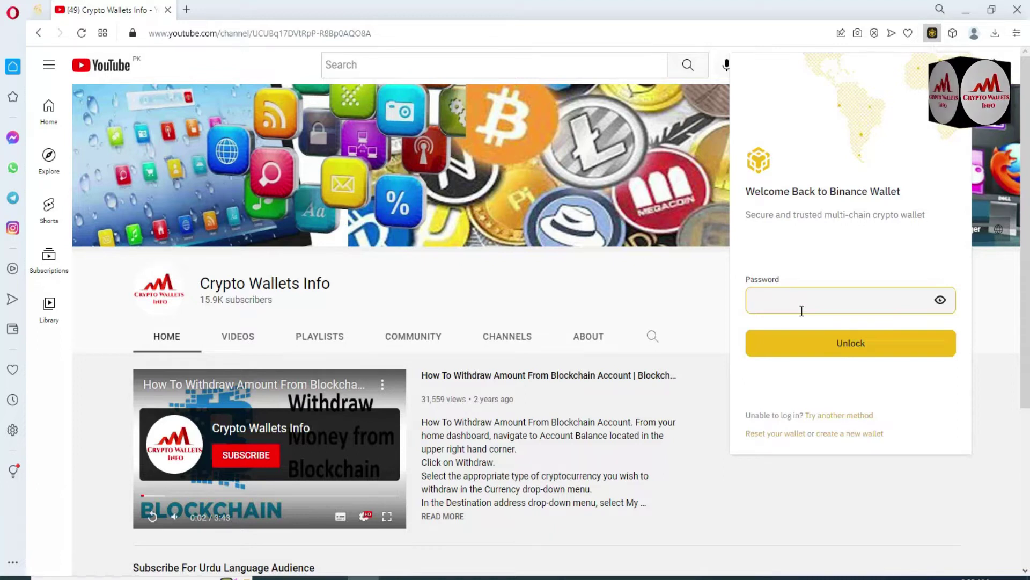
{"action": "type", "text": "aaaaa"}
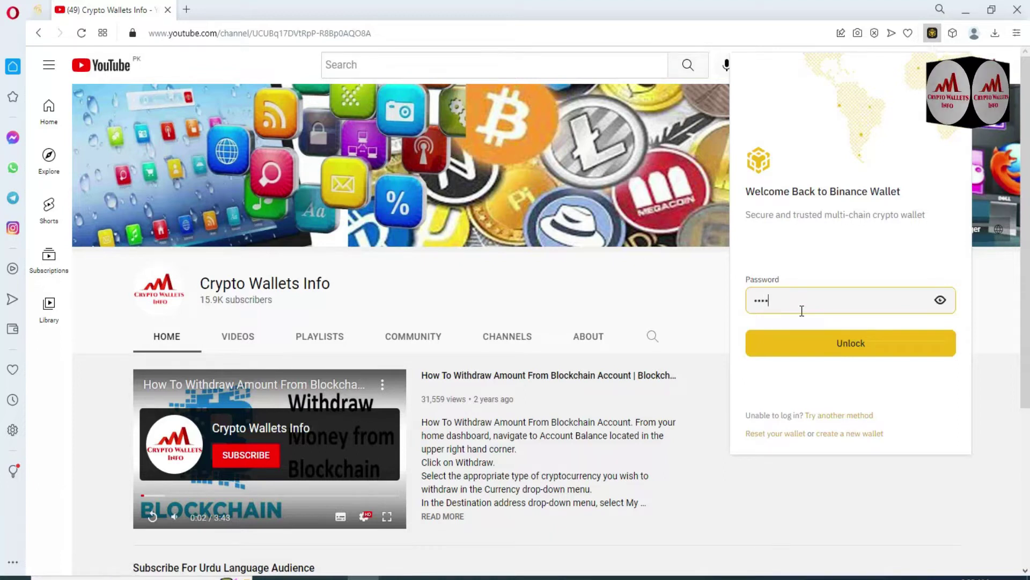
{"action": "type", "text": "aaa"}
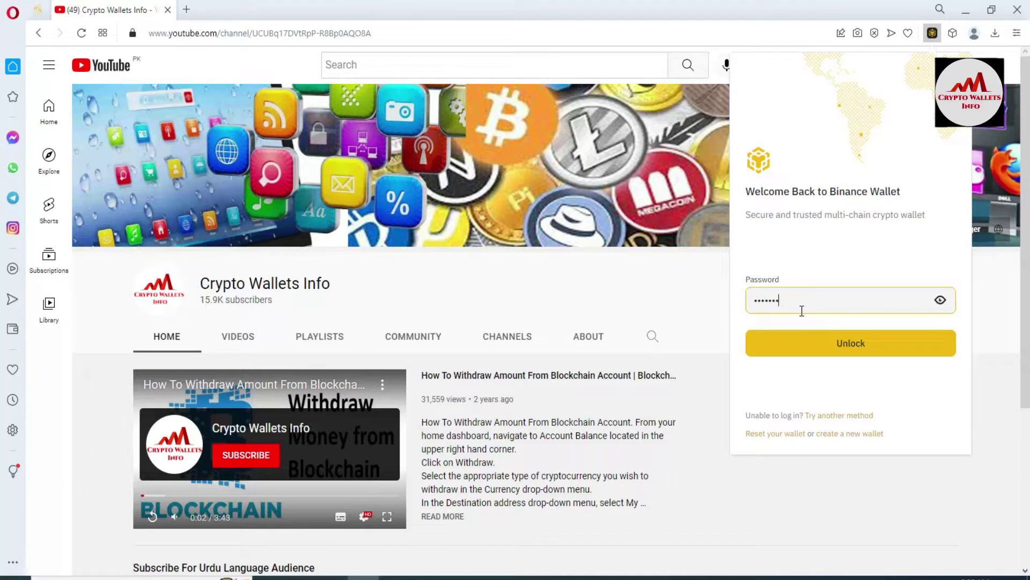
{"action": "type", "text": "aaaa"}
{"action": "left_click", "coordinate": [850, 352]}
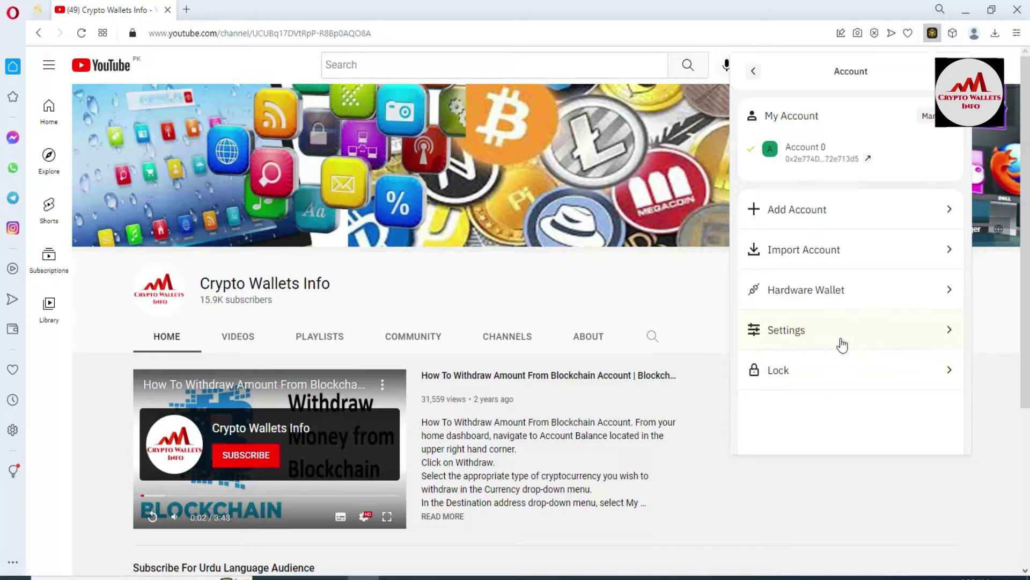
- Reveal the seed phrase via Settings > View Seed Phrase, download it as Account 0.txt, and start a blank Notepad
{"action": "left_click", "coordinate": [803, 335]}
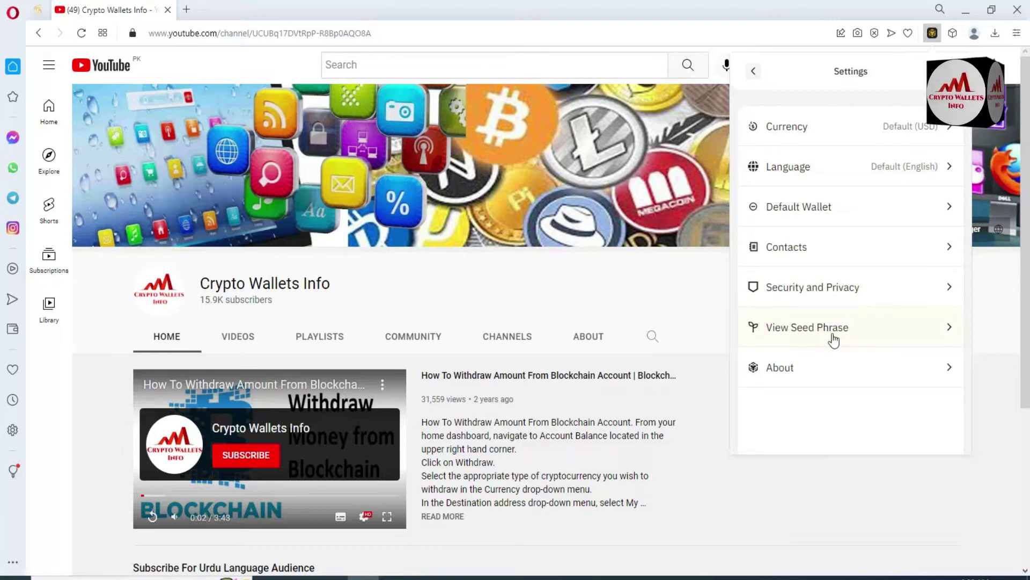
{"action": "left_click", "coordinate": [811, 337]}
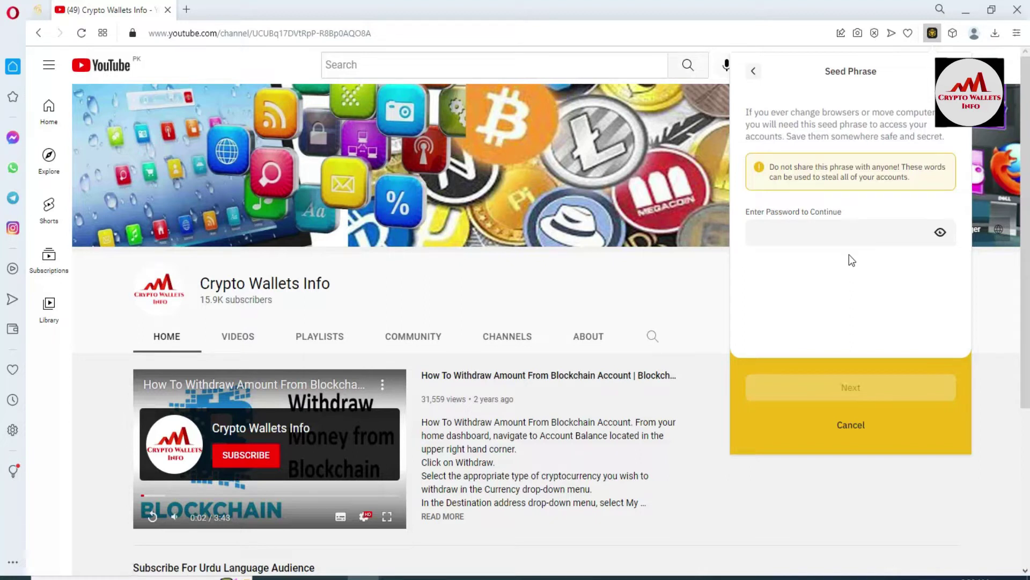
{"action": "left_click", "coordinate": [803, 236]}
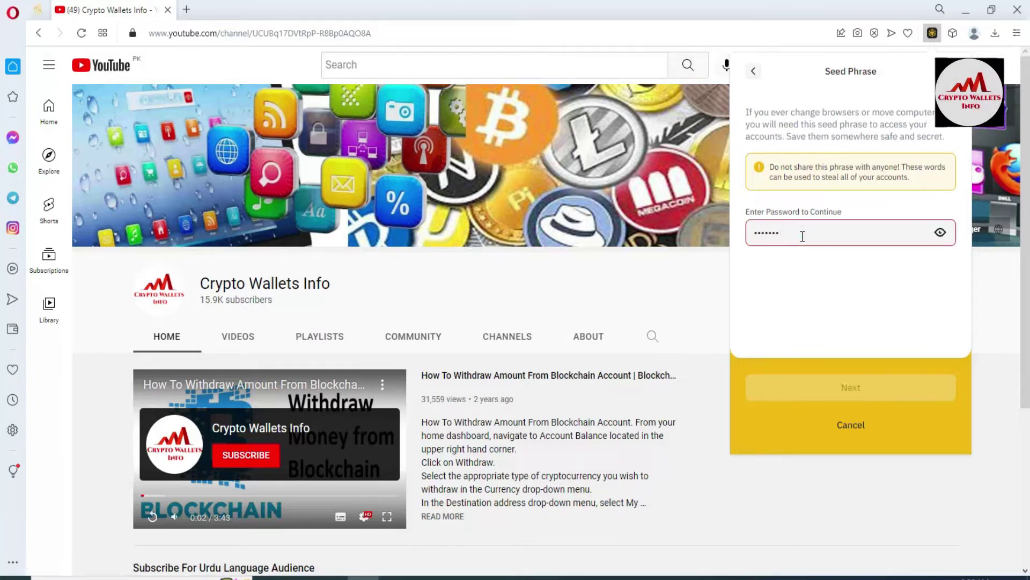
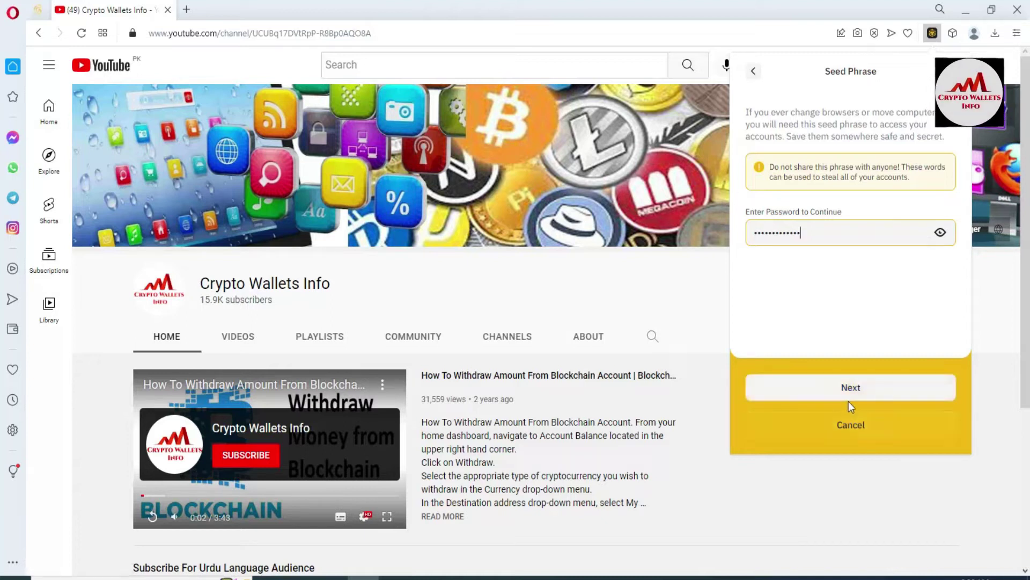
{"action": "left_click", "coordinate": [853, 386]}
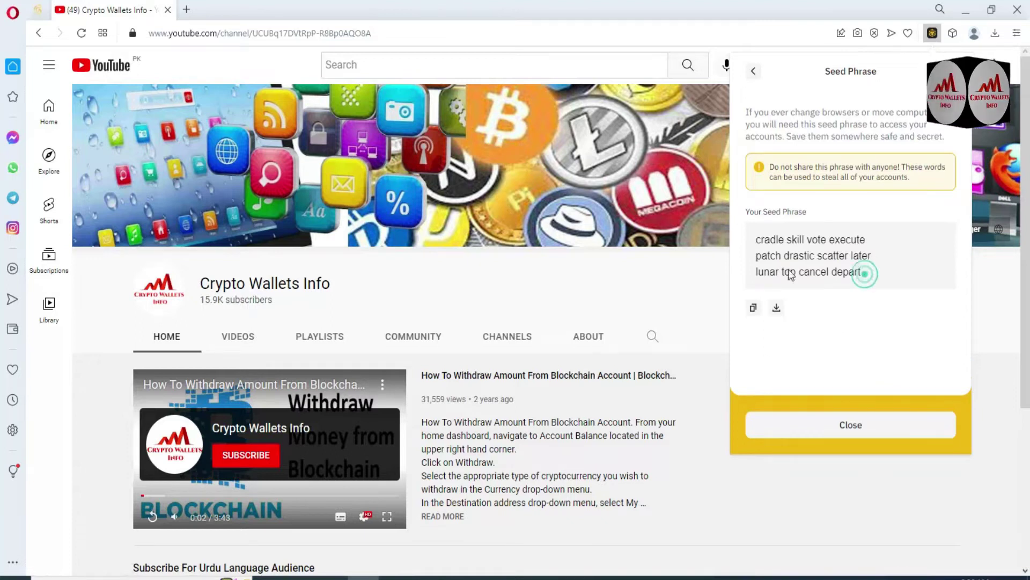
{"action": "left_click", "coordinate": [776, 308]}
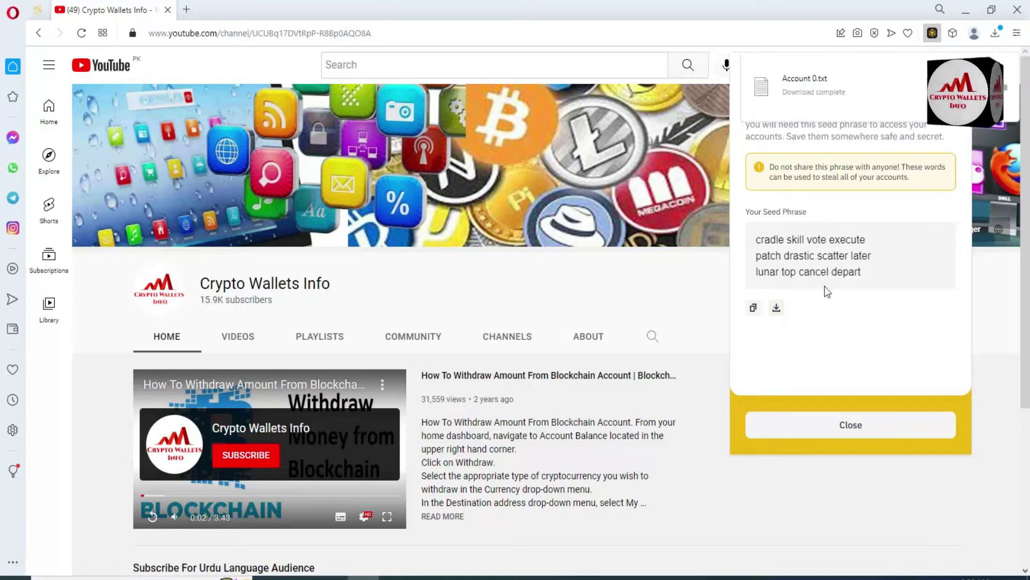
{"action": "left_click", "coordinate": [644, 577]}
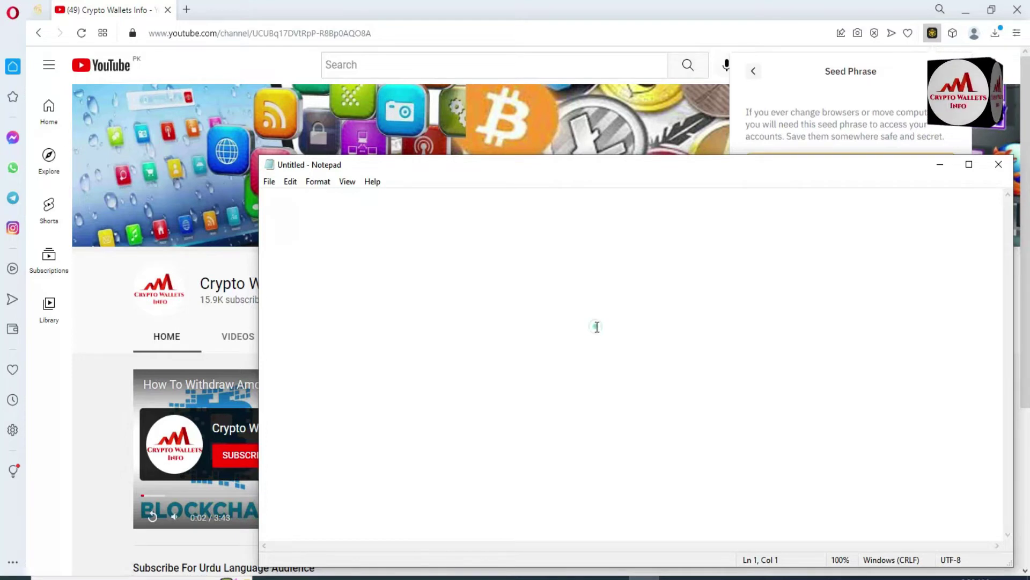
- Copy the 12-word seed phrase from the Seed Phrase panel and paste it into the Untitled Notepad note
{"action": "left_click", "coordinate": [477, 288]}
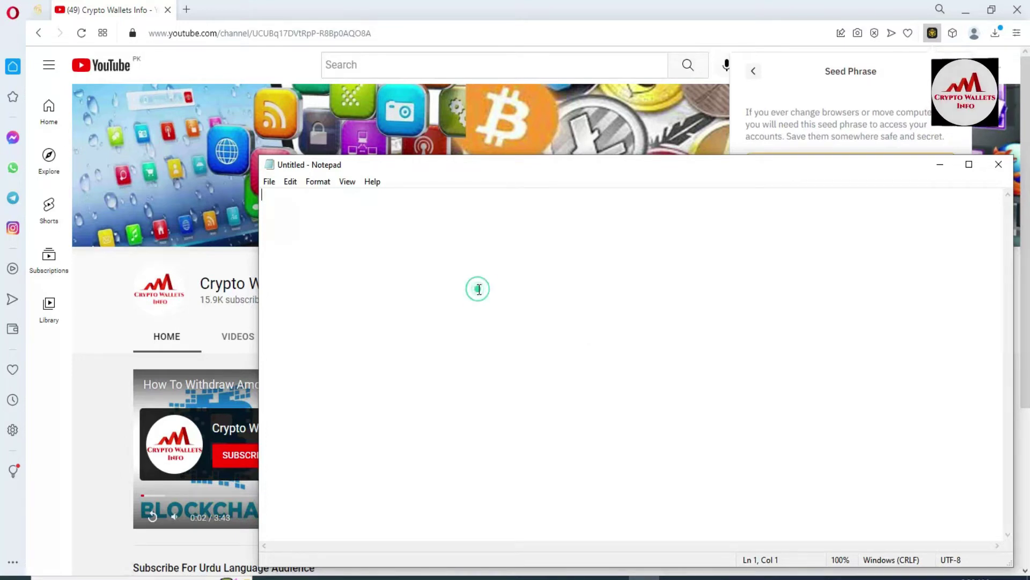
{"action": "left_click", "coordinate": [817, 95]}
{"action": "left_click", "coordinate": [754, 308]}
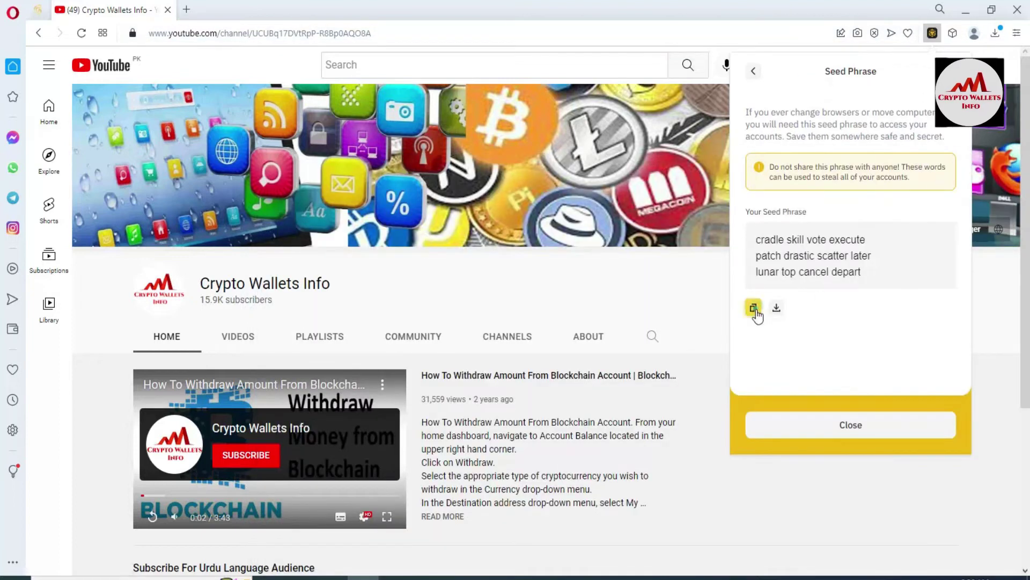
{"action": "left_click", "coordinate": [651, 577]}
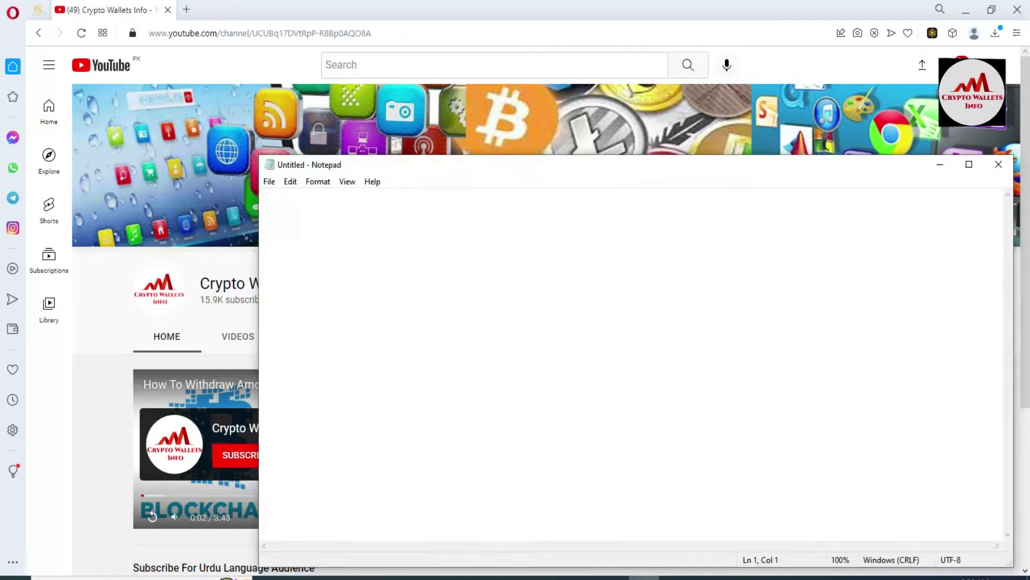
{"action": "key", "text": "ctrl+v"}
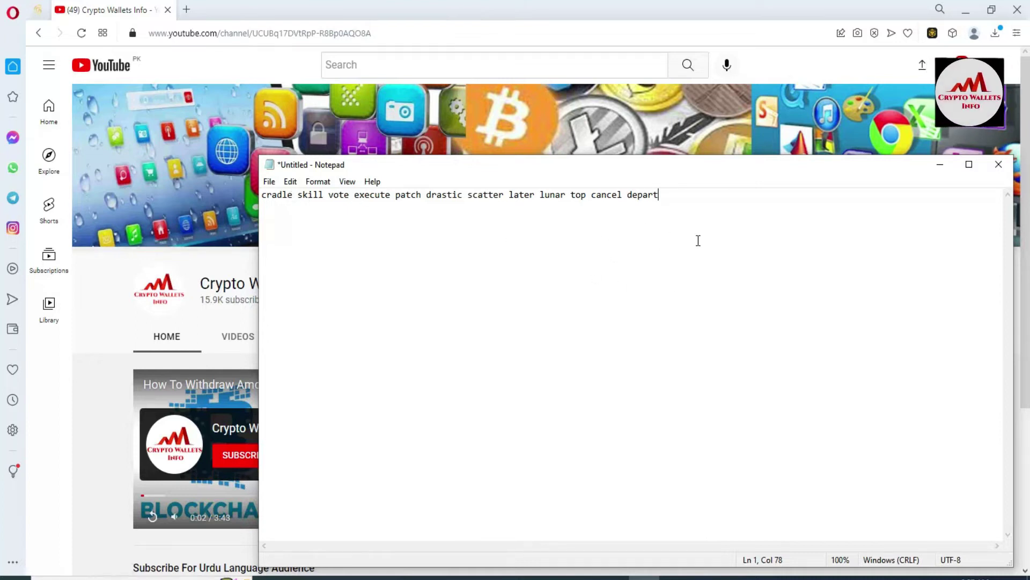
- Load google.com in a new tab and search for 'metamask wallet'
{"action": "left_click", "coordinate": [179, 9]}
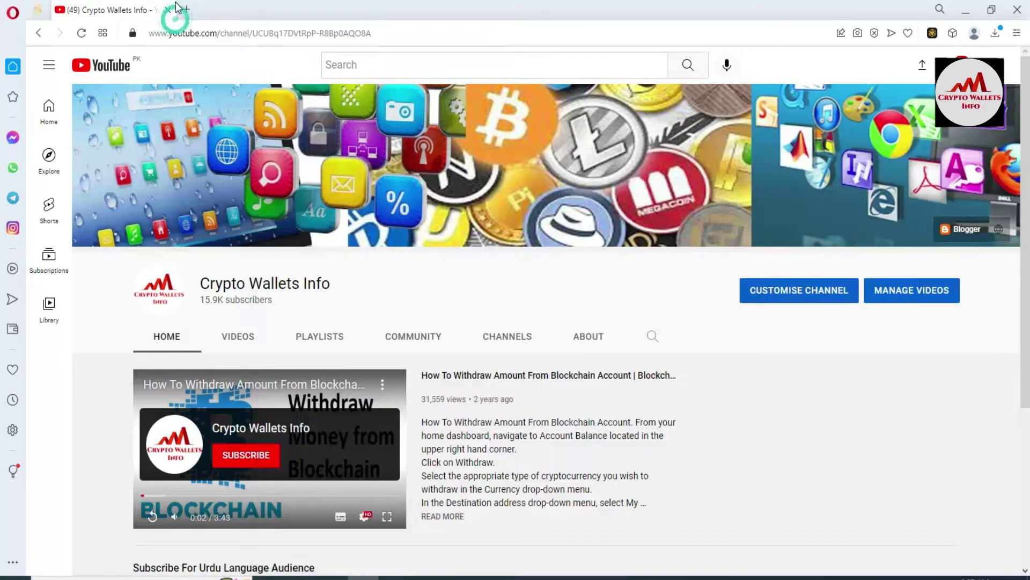
{"action": "left_click", "coordinate": [182, 8]}
{"action": "type", "text": "g"}
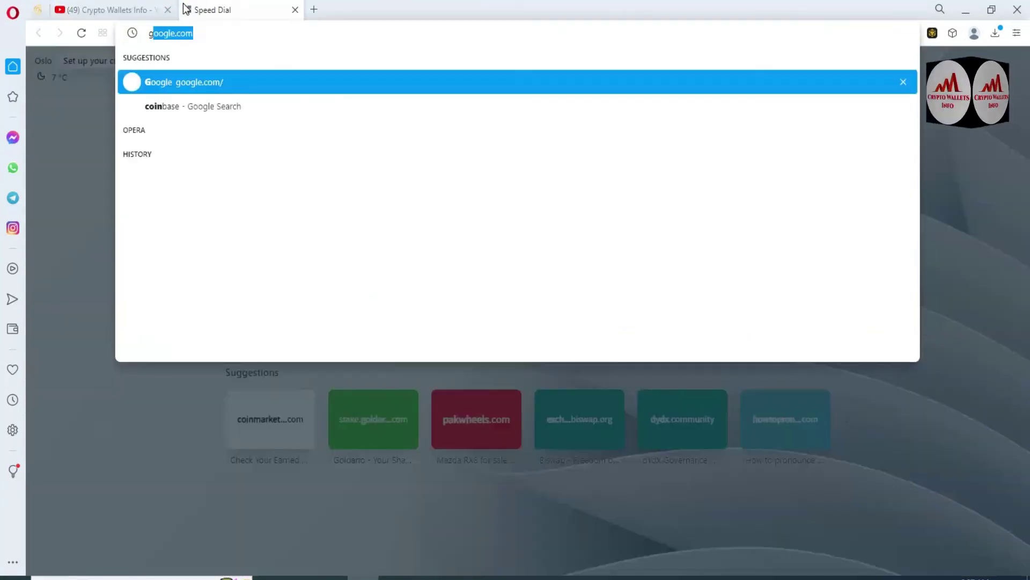
{"action": "type", "text": "oogle.com"}
{"action": "key", "text": "Return"}
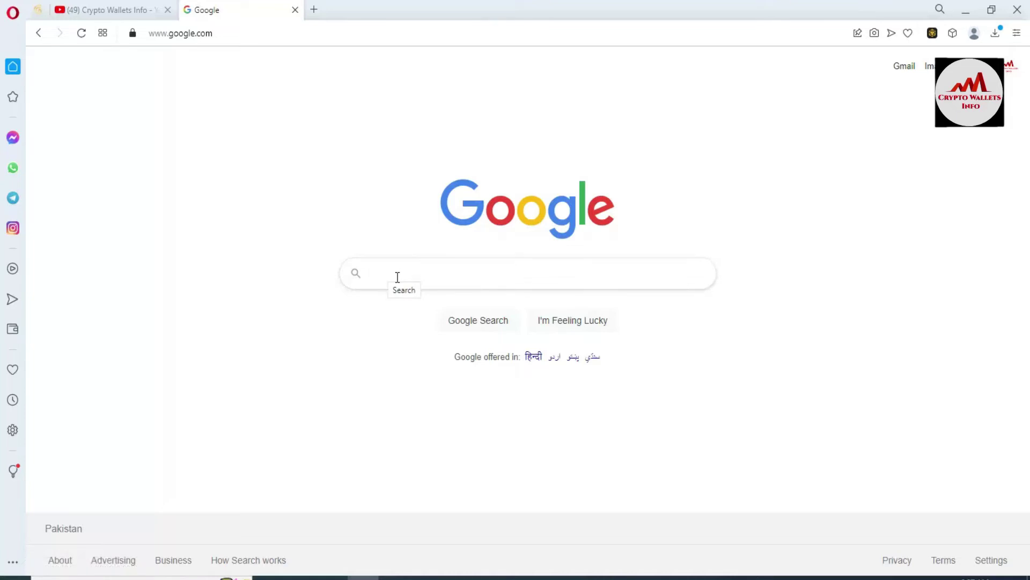
{"action": "type", "text": "met"}
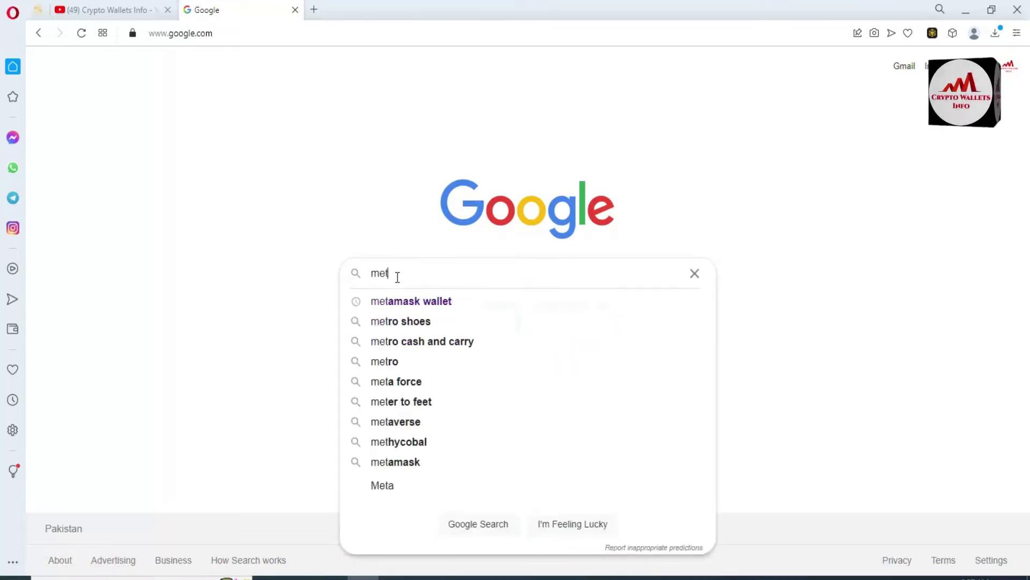
{"action": "left_click", "coordinate": [410, 302]}
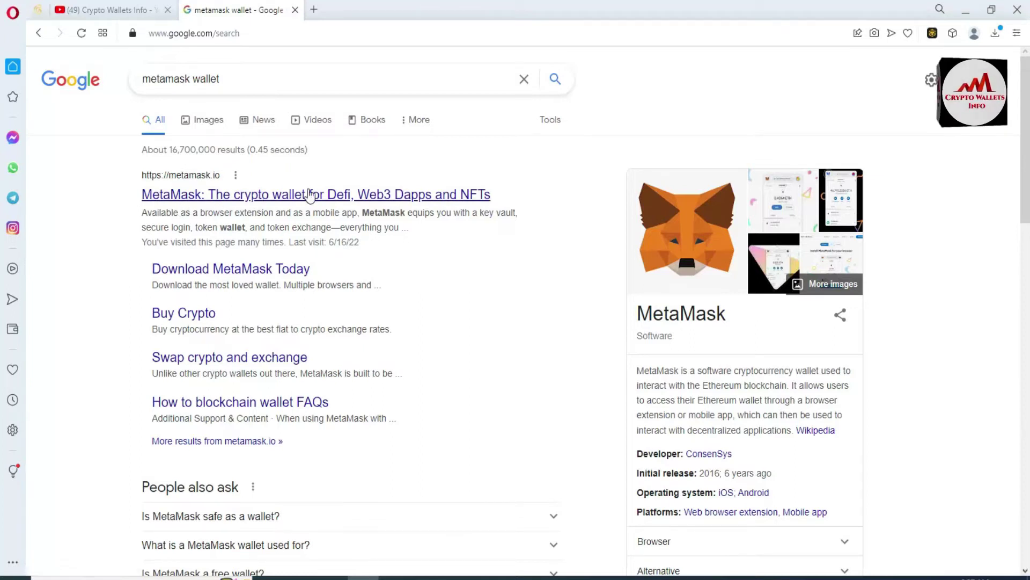
- Go from metamask.io's download page to the MetaMask extension listing in the Chrome Web Store
{"action": "left_click", "coordinate": [287, 195]}
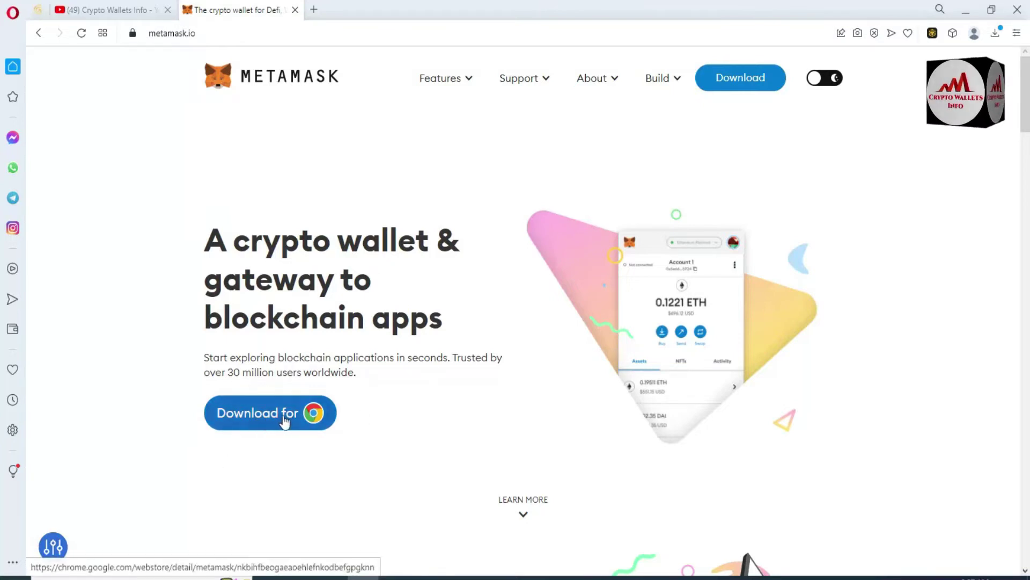
{"action": "left_click", "coordinate": [742, 71]}
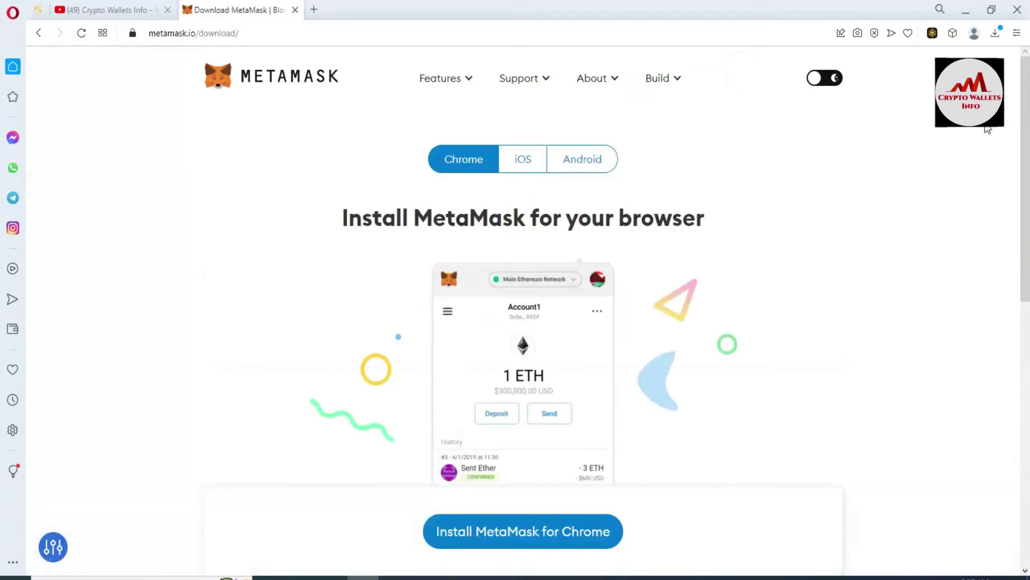
{"action": "scroll", "coordinate": [2, 252], "scroll_direction": "down", "scroll_amount": 6}
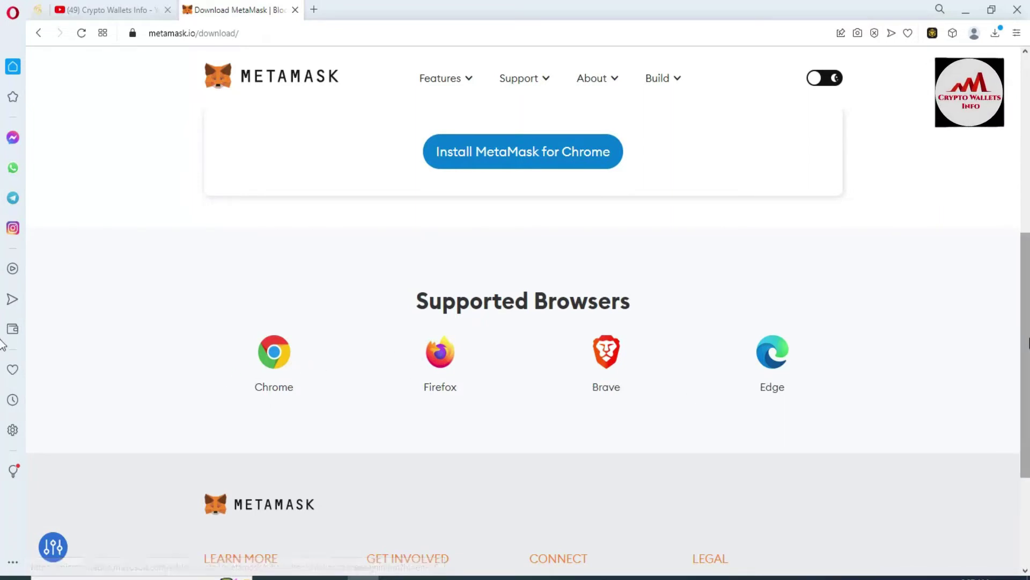
{"action": "scroll", "coordinate": [2, 322], "scroll_direction": "up", "scroll_amount": 2}
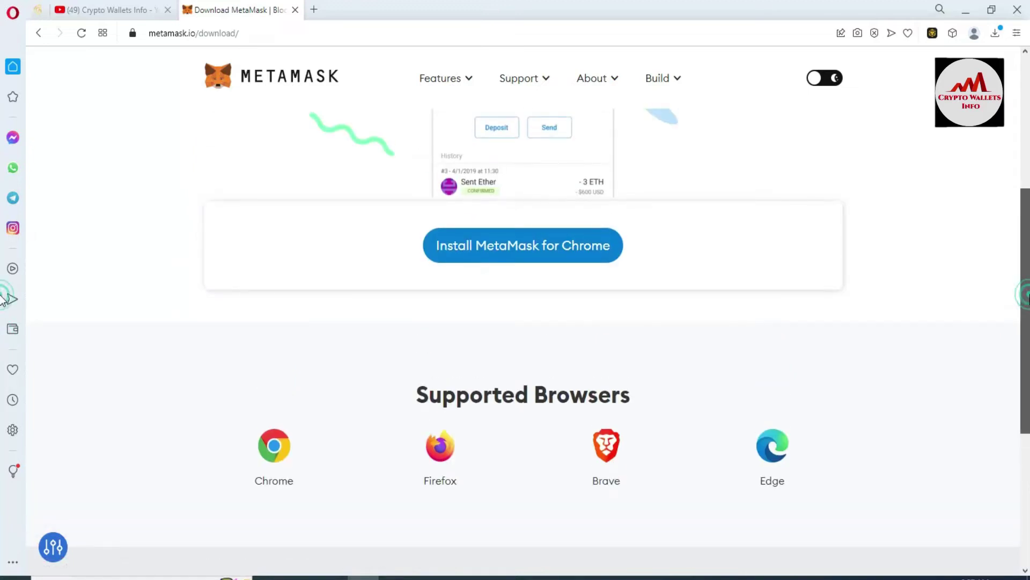
{"action": "scroll", "coordinate": [3, 298], "scroll_direction": "up", "scroll_amount": 2}
{"action": "scroll", "coordinate": [3, 290], "scroll_direction": "down", "scroll_amount": 3}
{"action": "scroll", "coordinate": [3, 281], "scroll_direction": "up", "scroll_amount": 3}
{"action": "scroll", "coordinate": [3, 281], "scroll_direction": "up", "scroll_amount": 2}
{"action": "scroll", "coordinate": [515, 312], "scroll_direction": "up", "scroll_amount": 5}
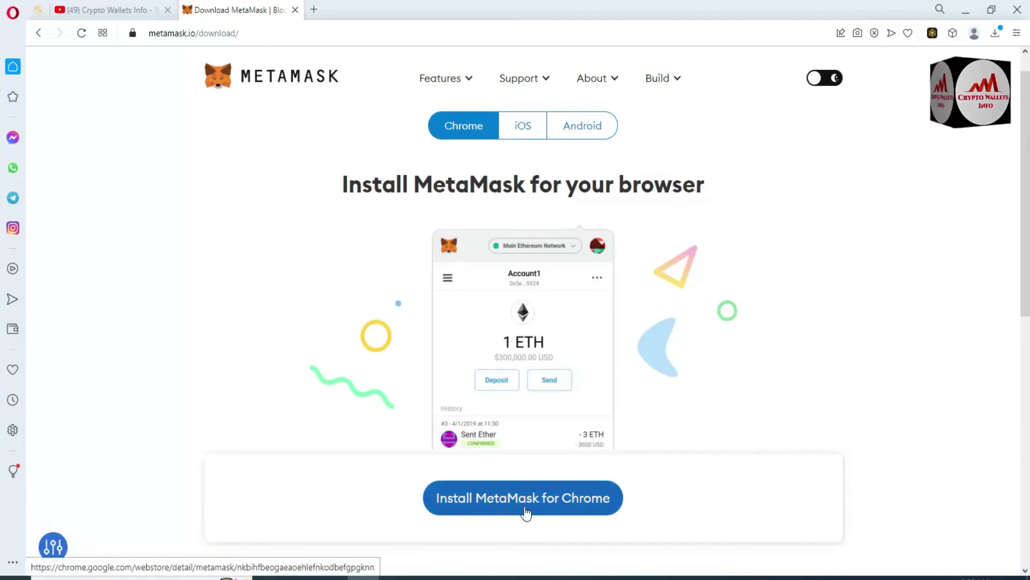
{"action": "left_click", "coordinate": [506, 507]}
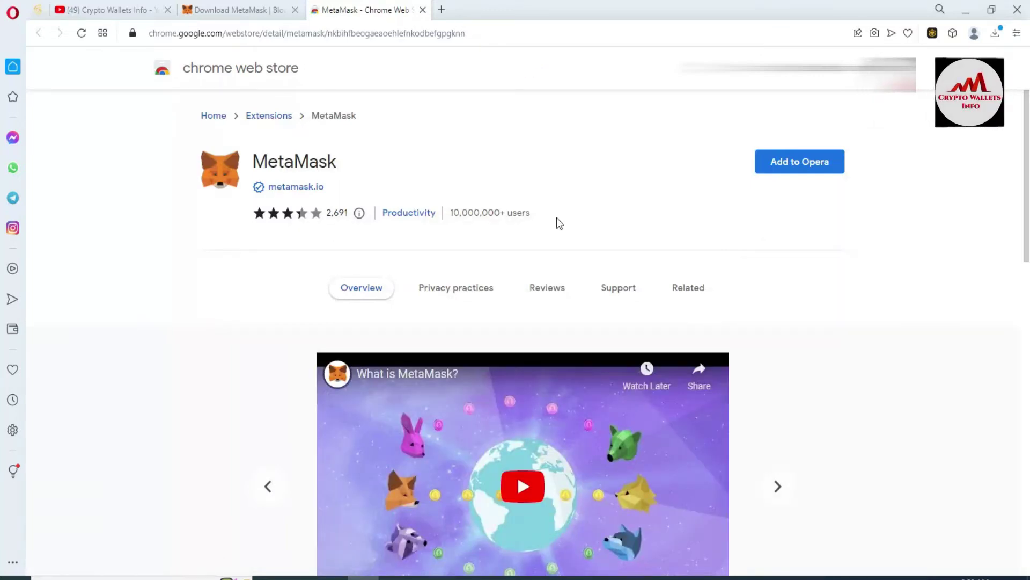
- Add the MetaMask extension to Opera and launch it from the toolbar
{"action": "left_click", "coordinate": [801, 166]}
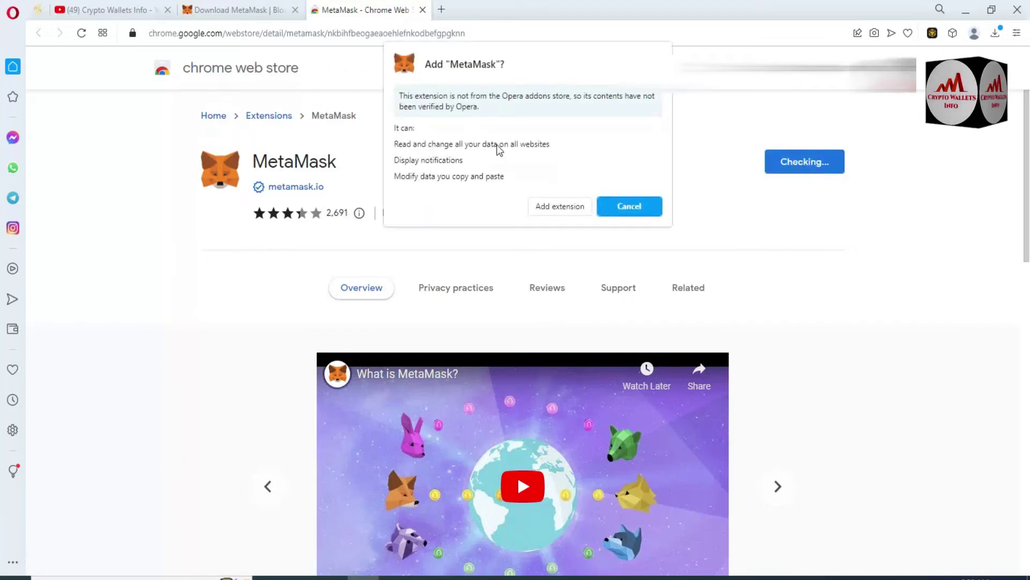
{"action": "left_click", "coordinate": [569, 206]}
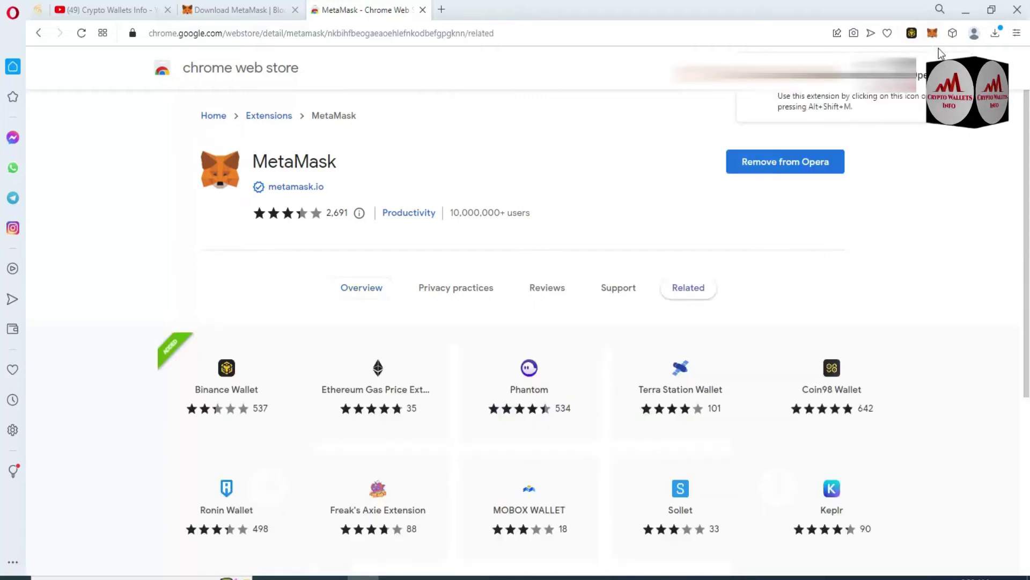
{"action": "left_click", "coordinate": [935, 35]}
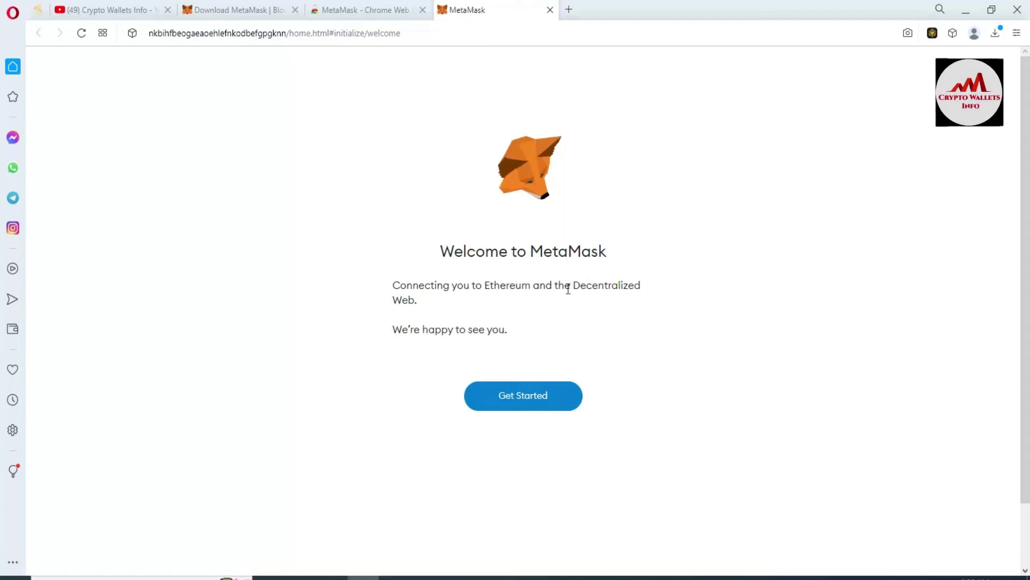
- Start MetaMask's first-time setup and agree to share anonymous usage data
{"action": "left_click", "coordinate": [533, 398]}
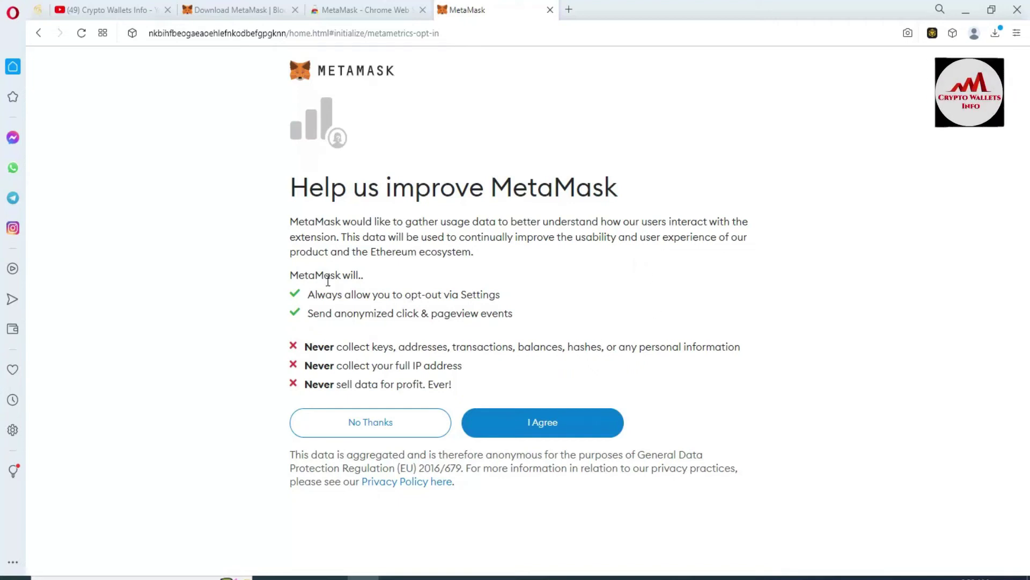
{"action": "left_click_drag", "start_coordinate": [290, 276], "coordinate": [511, 382]}
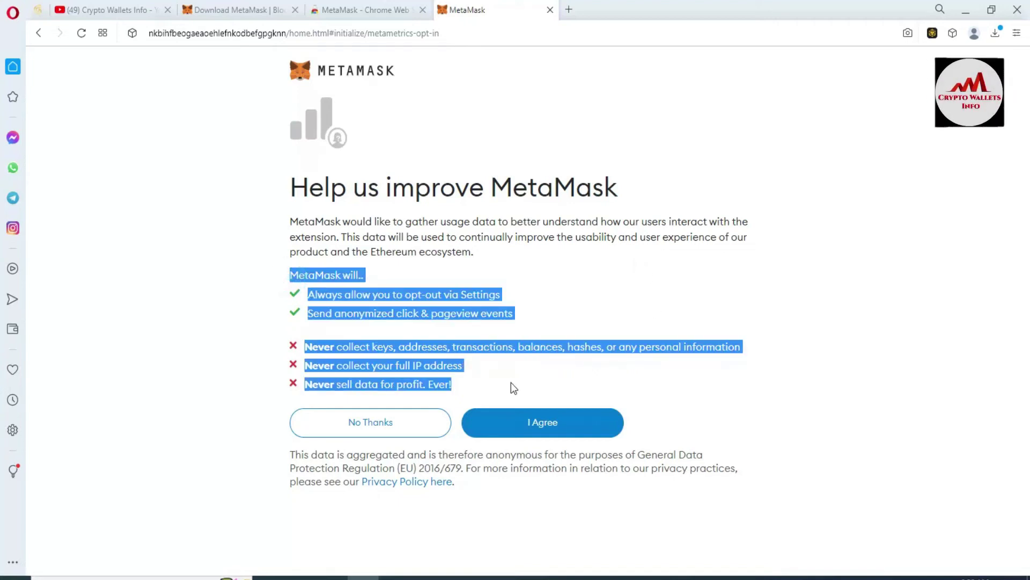
{"action": "left_click", "coordinate": [511, 382]}
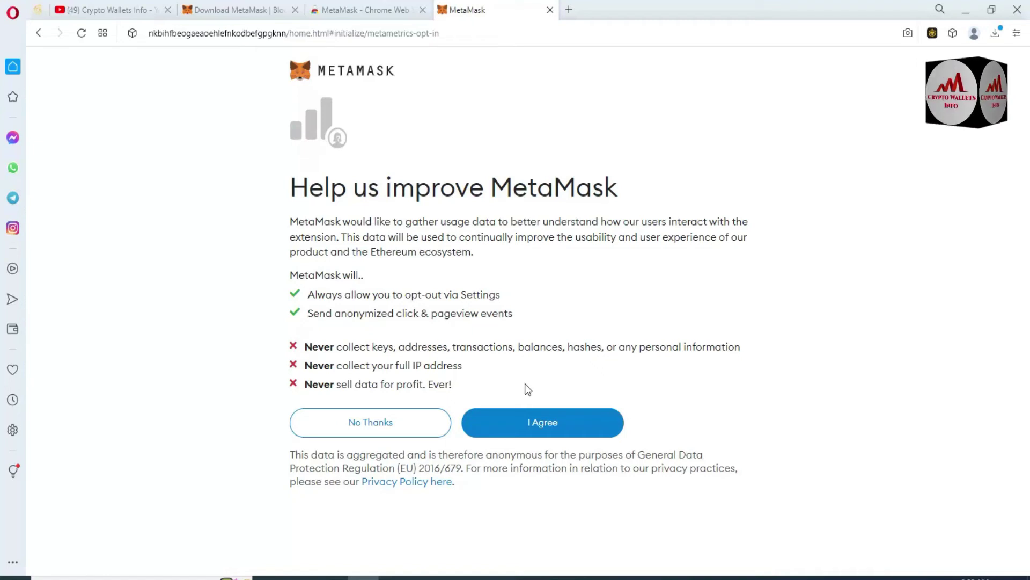
{"action": "left_click", "coordinate": [545, 424]}
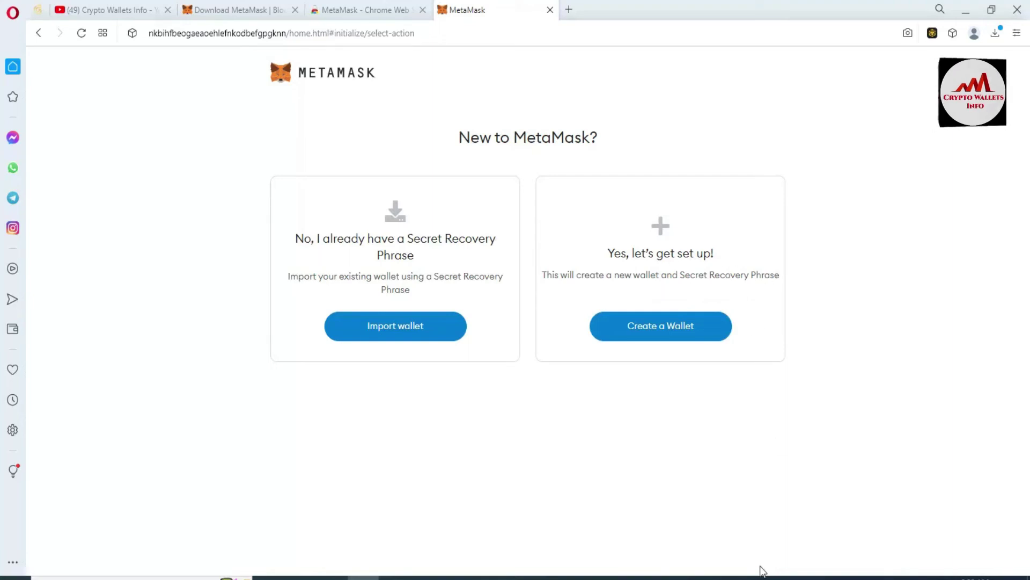
{"action": "left_click", "coordinate": [645, 578]}
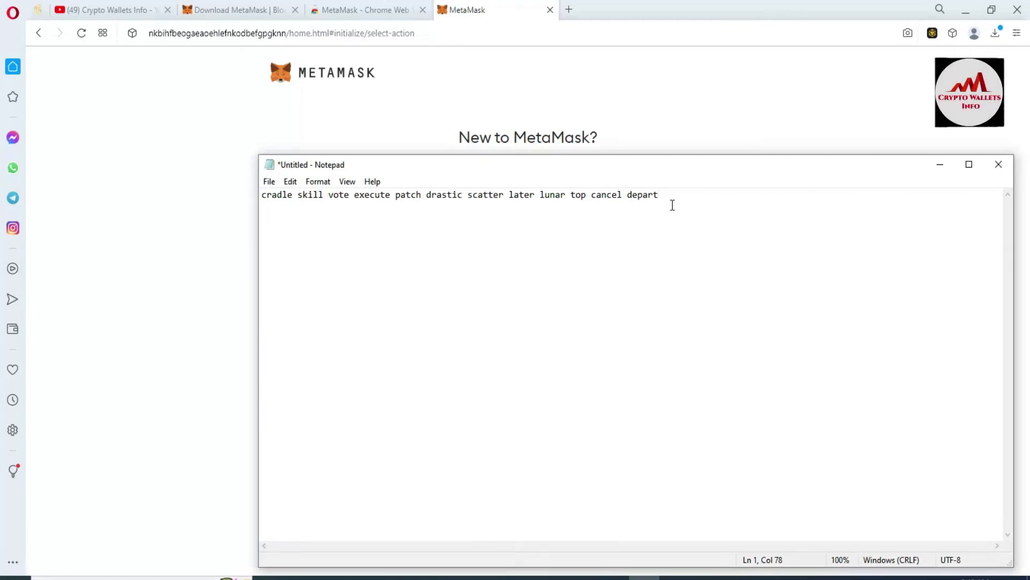
{"action": "left_click", "coordinate": [672, 117]}
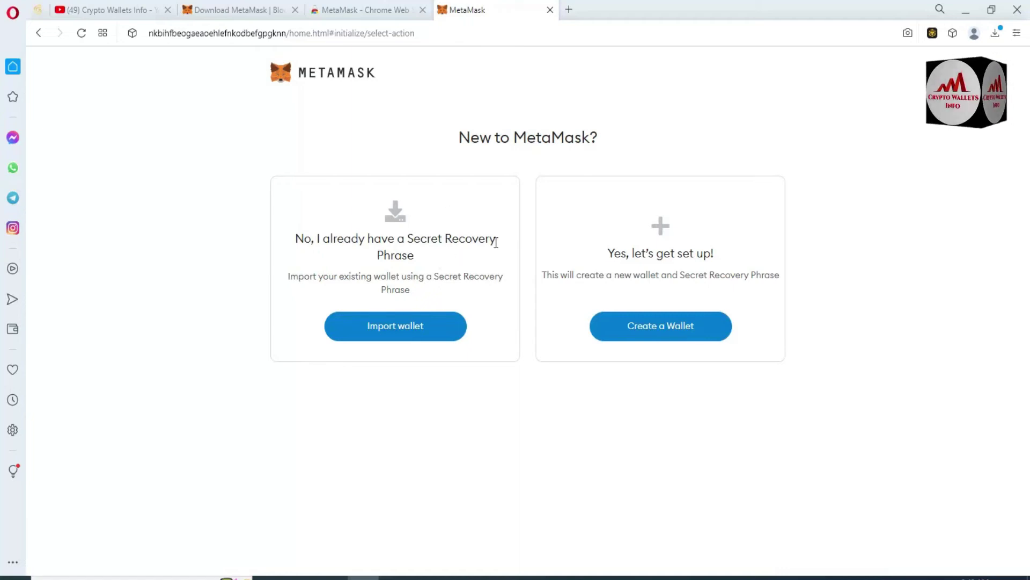
- Choose Import wallet with the 12-word phrase length, then bring the saved phrase in Notepad forward
{"action": "left_click", "coordinate": [389, 332]}
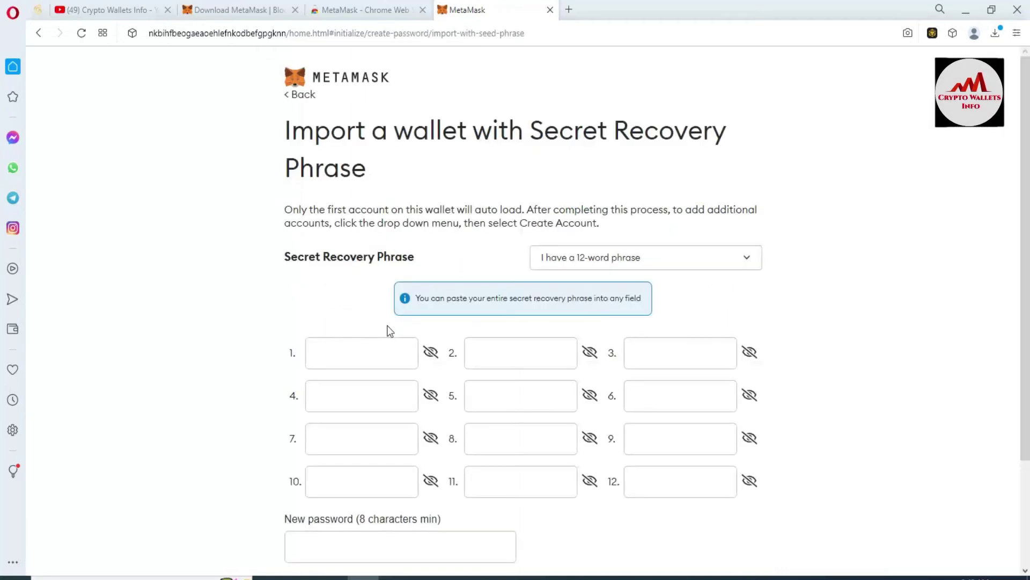
{"action": "scroll", "coordinate": [3, 182], "scroll_direction": "down", "scroll_amount": 1}
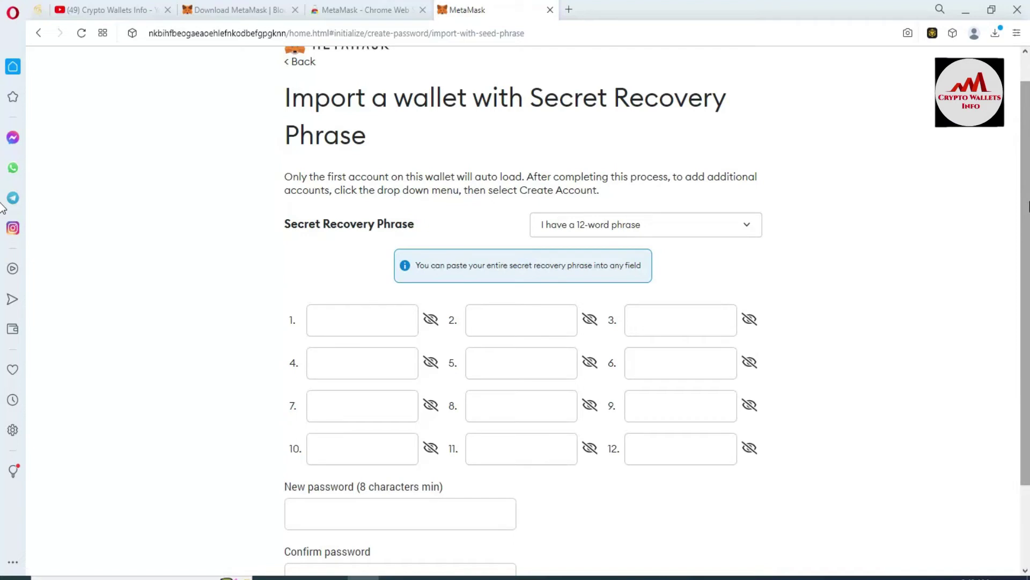
{"action": "scroll", "coordinate": [536, 237], "scroll_direction": "down", "scroll_amount": 1}
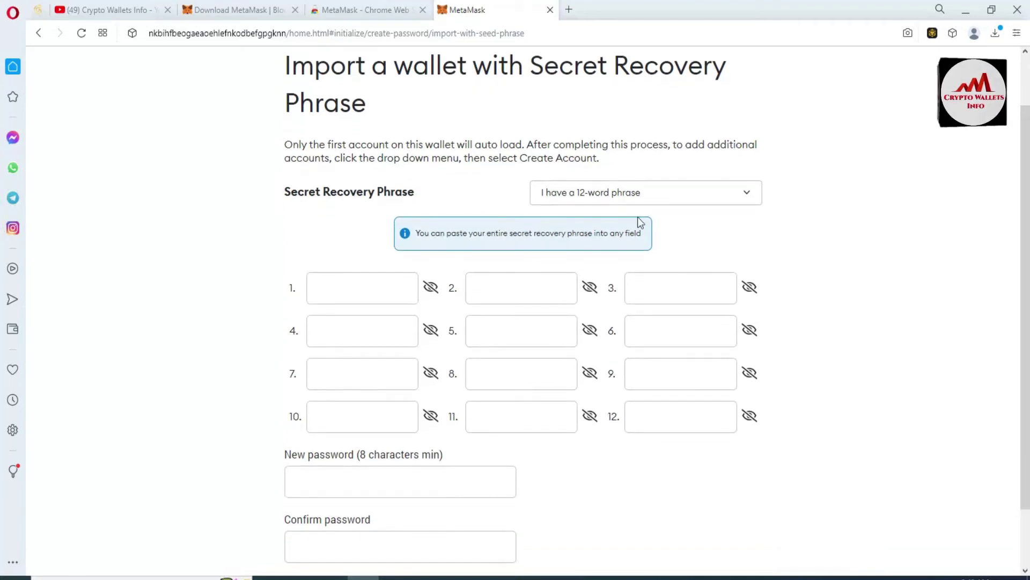
{"action": "left_click", "coordinate": [746, 197]}
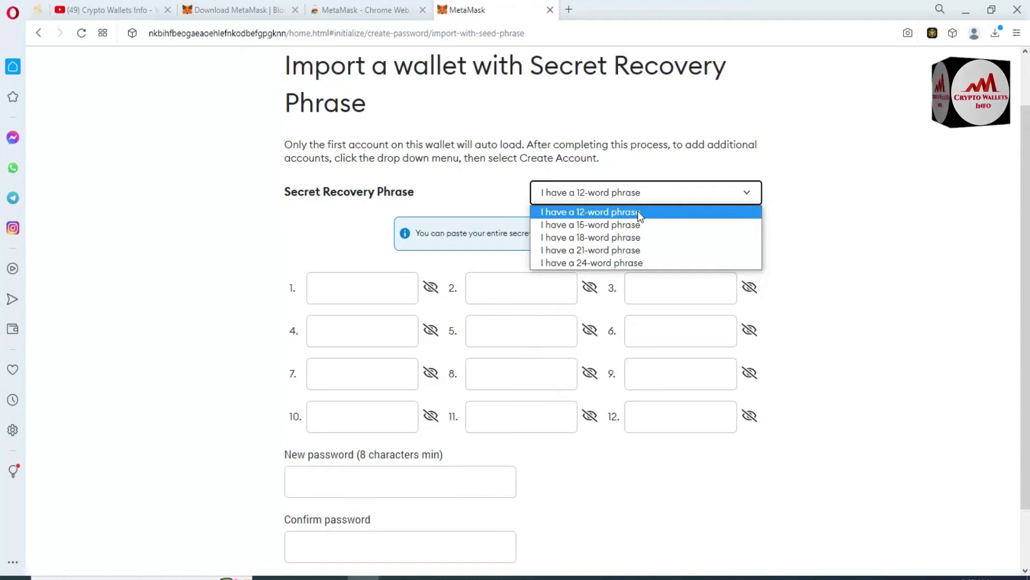
{"action": "left_click", "coordinate": [621, 212]}
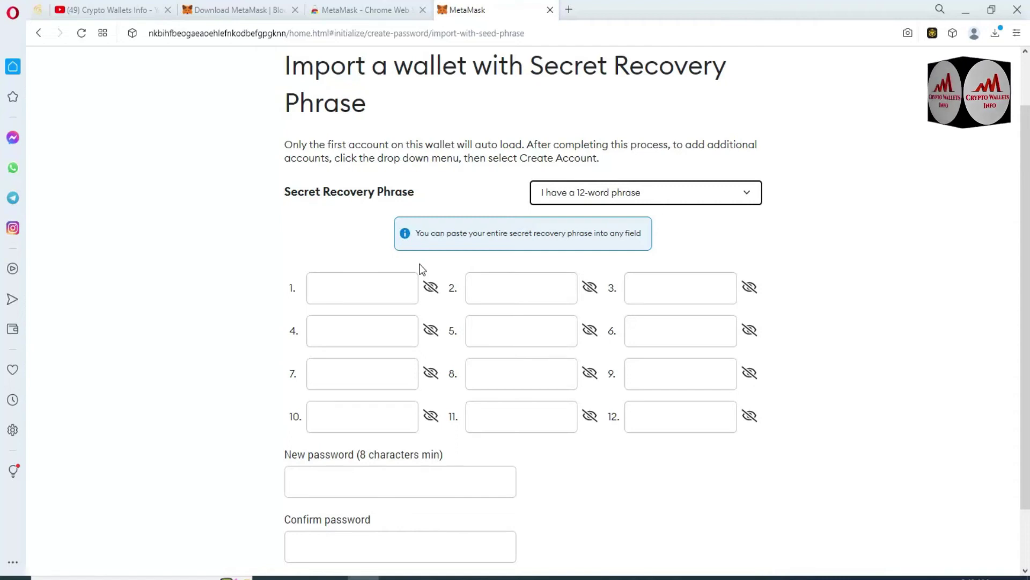
{"action": "left_click", "coordinate": [352, 282]}
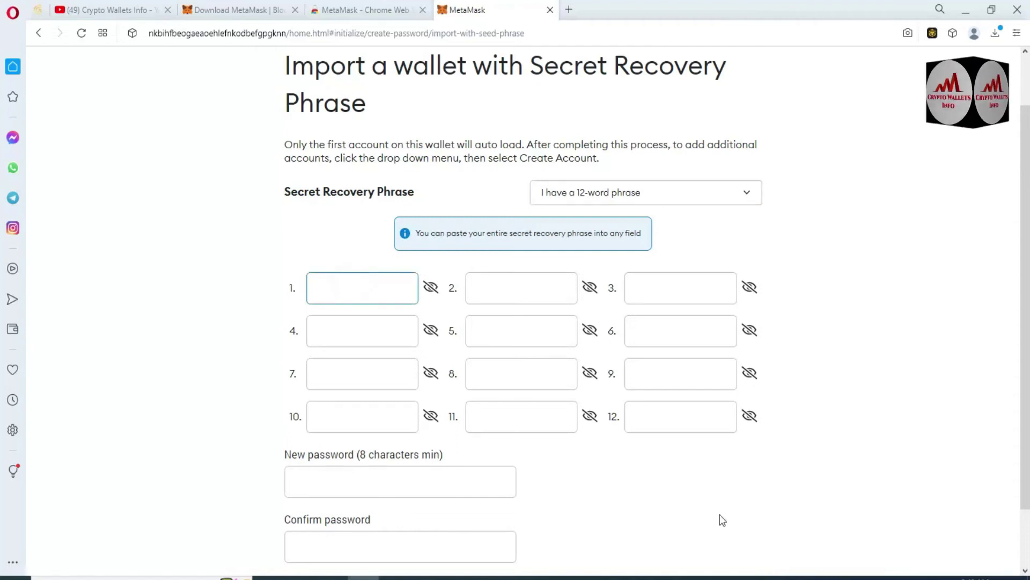
{"action": "left_click", "coordinate": [644, 577]}
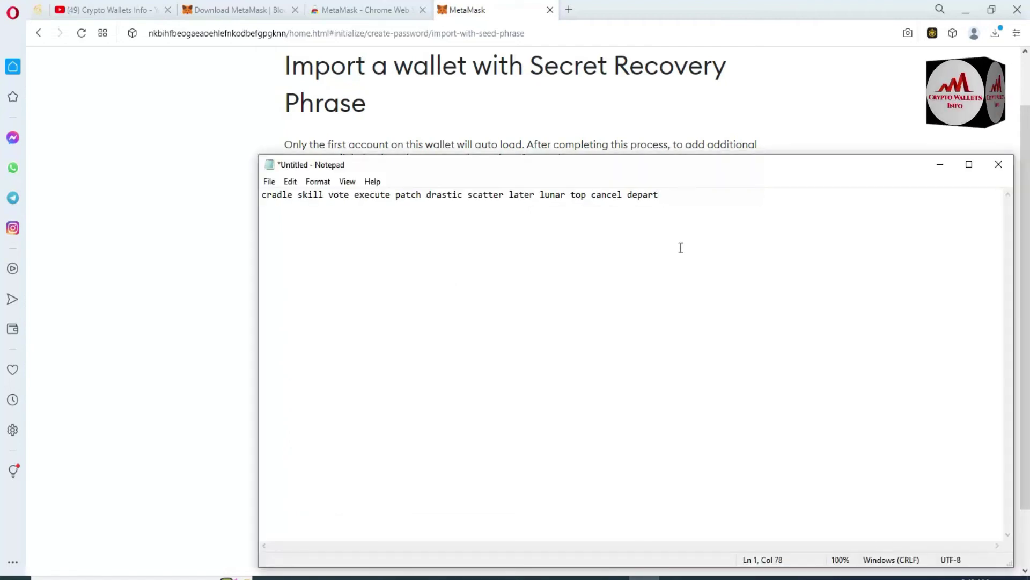
- Select and copy the full recovery phrase line in Notepad, then return to MetaMask's first word field
{"action": "key", "text": "ctrl+a"}
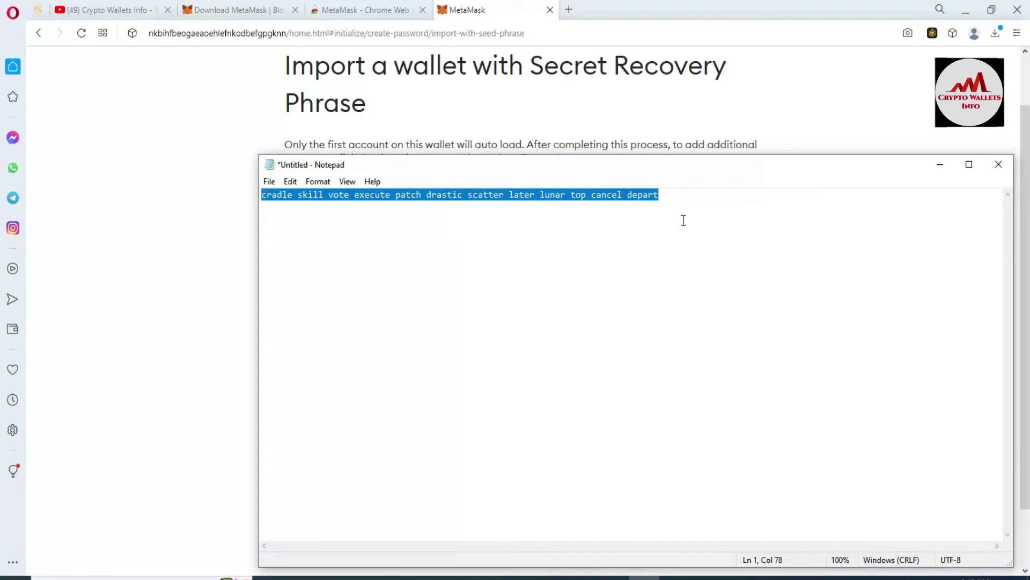
{"action": "left_click", "coordinate": [669, 193]}
{"action": "left_click_drag", "start_coordinate": [669, 193], "coordinate": [225, 214]}
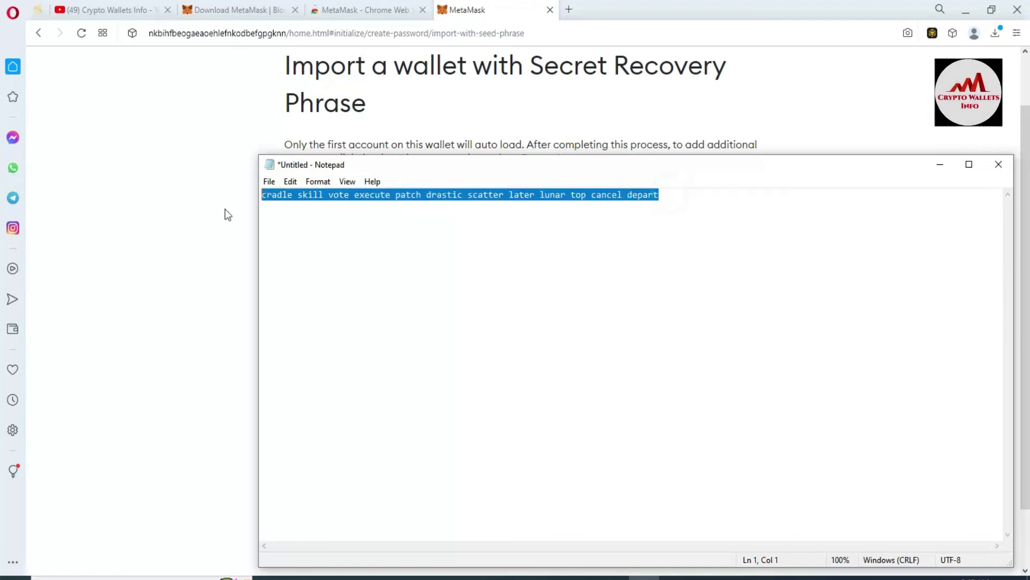
{"action": "right_click", "coordinate": [330, 202]}
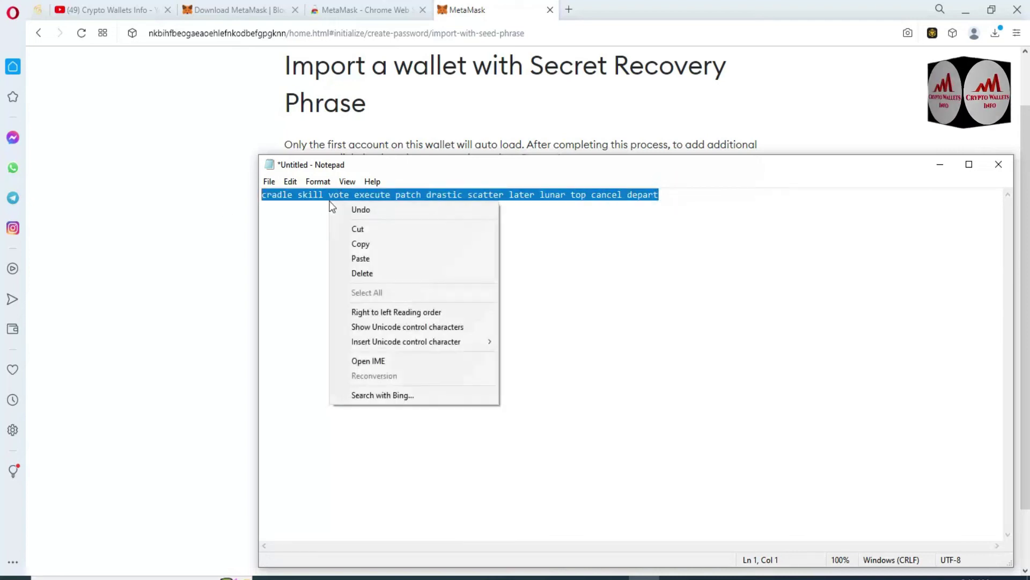
{"action": "left_click", "coordinate": [375, 247]}
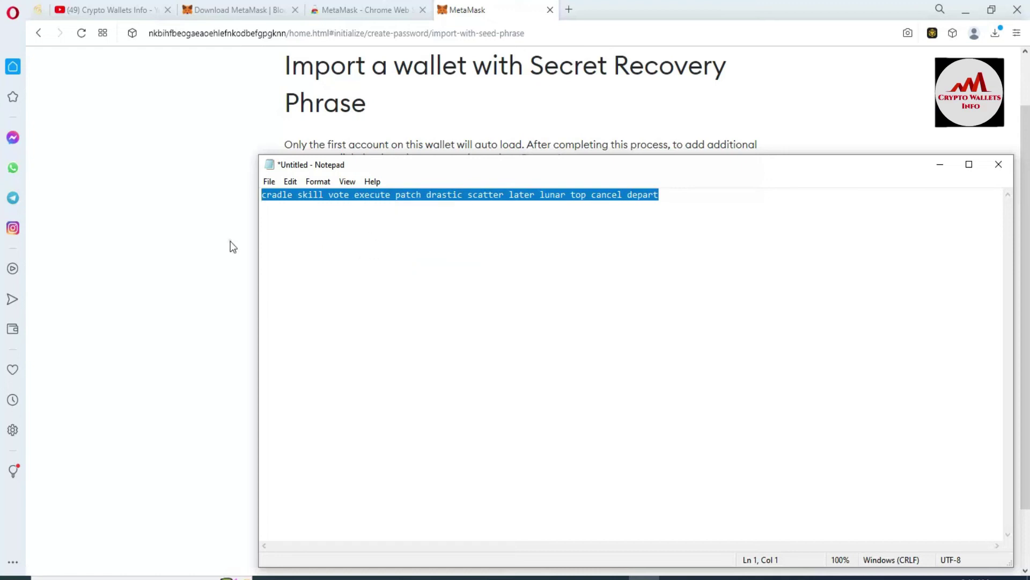
{"action": "left_click", "coordinate": [230, 240]}
{"action": "left_click", "coordinate": [334, 286]}
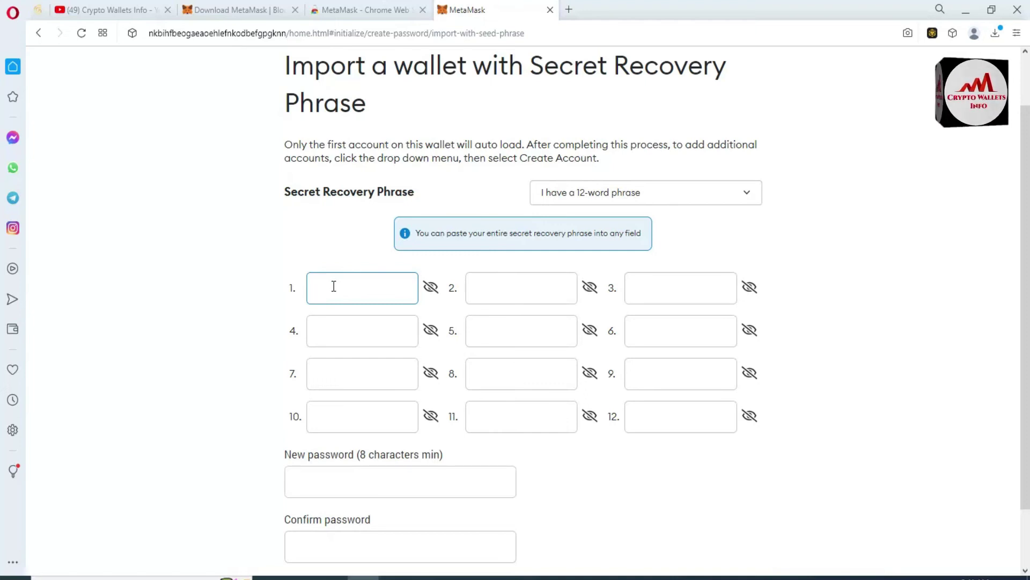
- Paste the recovery phrase into word field 1, checking words 1 and 5 with the eye toggle
{"action": "right_click", "coordinate": [334, 286]}
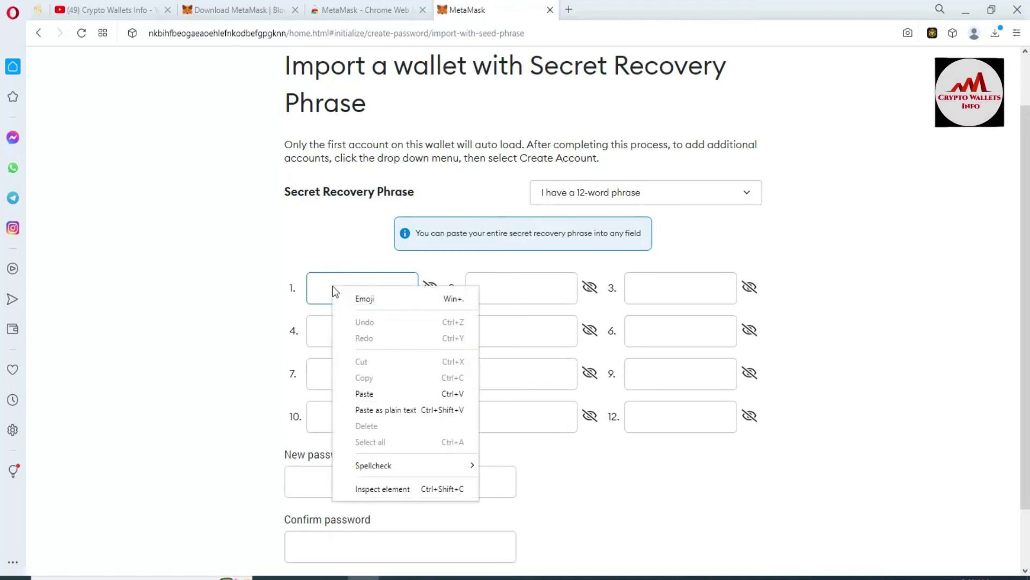
{"action": "left_click", "coordinate": [365, 394]}
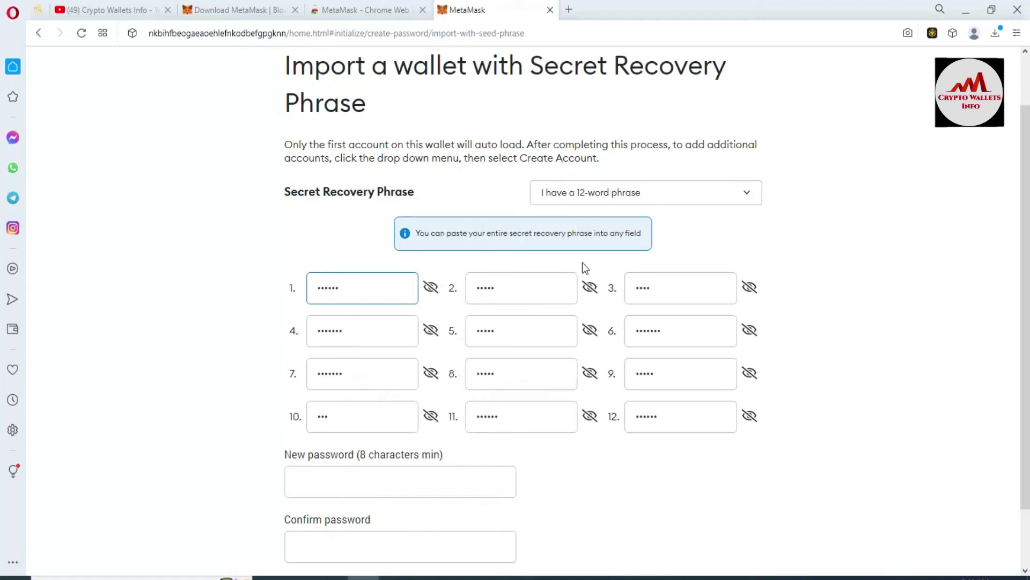
{"action": "left_click", "coordinate": [431, 288]}
{"action": "left_click", "coordinate": [430, 287]}
{"action": "left_click", "coordinate": [591, 333]}
{"action": "left_click", "coordinate": [590, 335]}
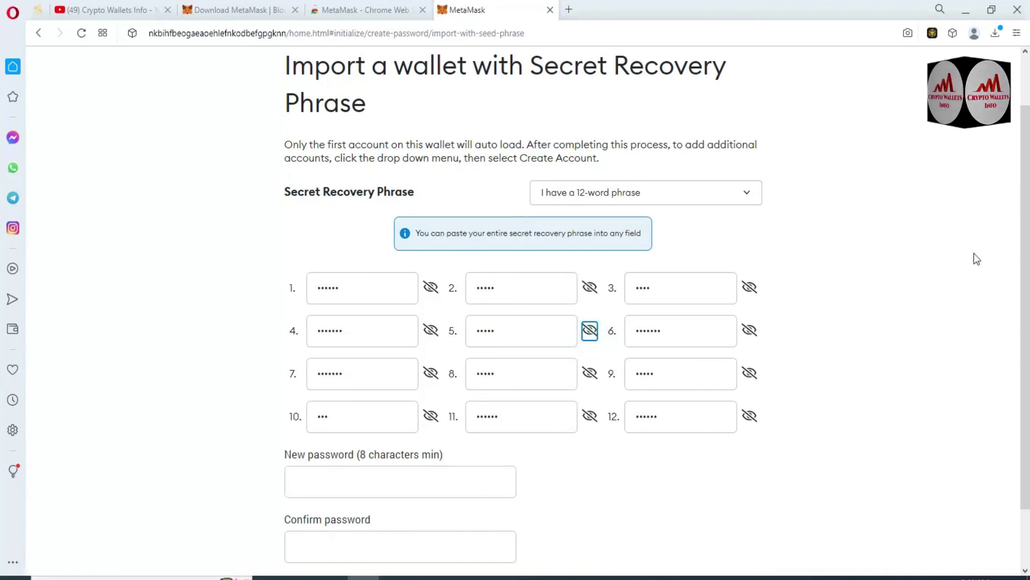
{"action": "scroll", "coordinate": [555, 194], "scroll_direction": "down", "scroll_amount": 1}
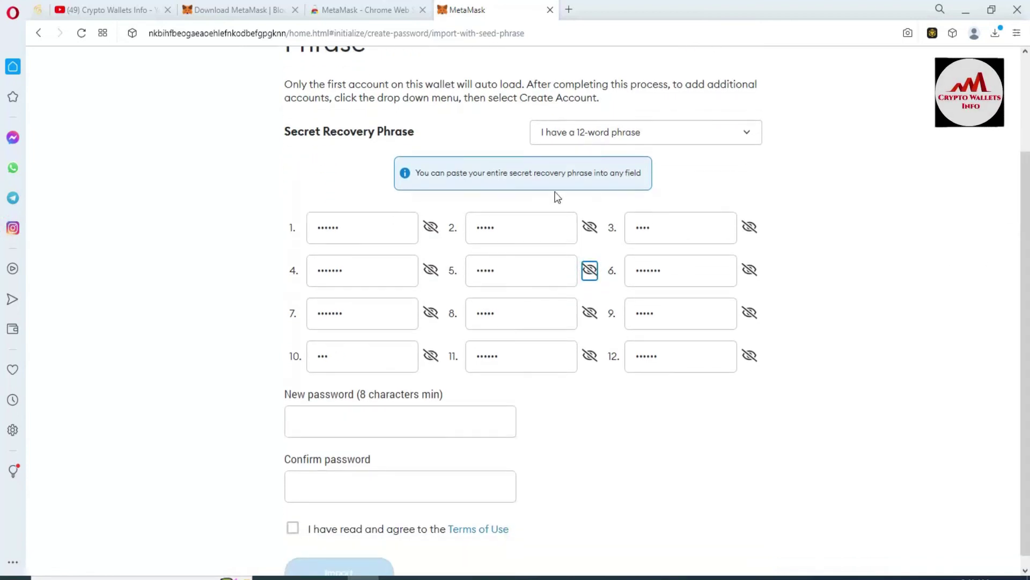
{"action": "scroll", "coordinate": [238, 333], "scroll_direction": "down", "scroll_amount": 1}
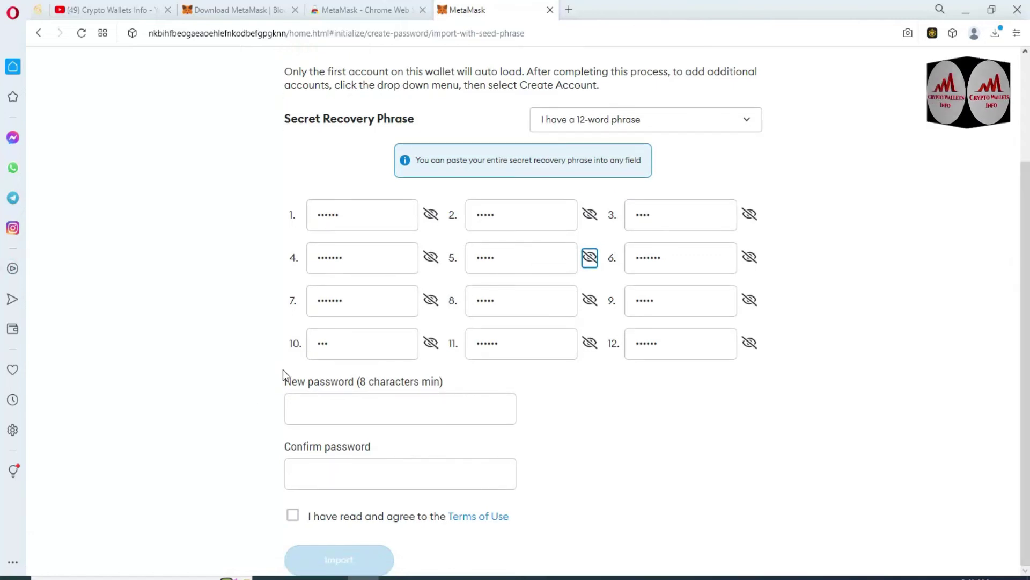
- Set and confirm the new MetaMask password, accept the Terms of Use, and import the wallet
{"action": "left_click_drag", "start_coordinate": [284, 385], "coordinate": [444, 379]}
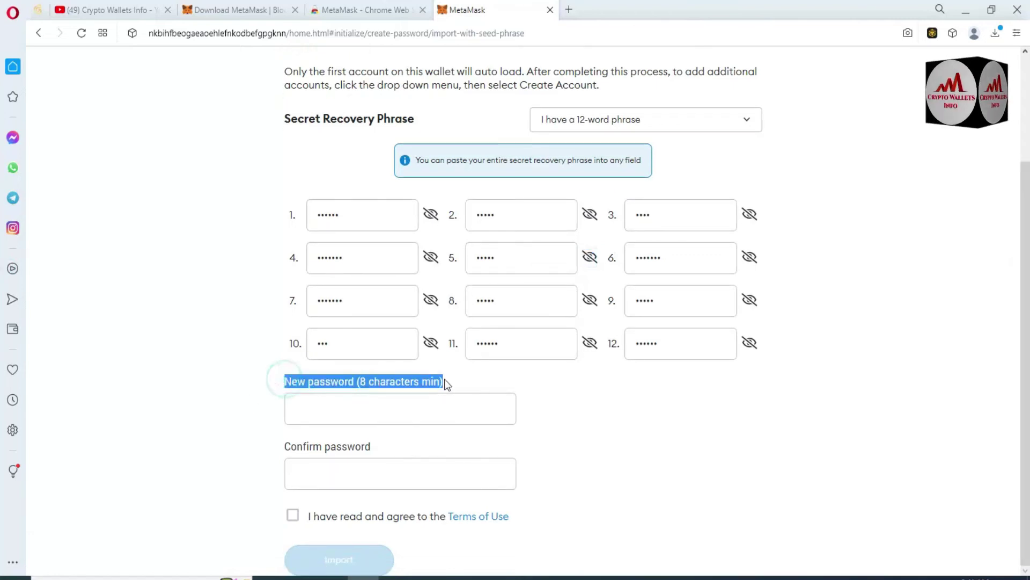
{"action": "left_click", "coordinate": [501, 387]}
{"action": "left_click", "coordinate": [360, 412]}
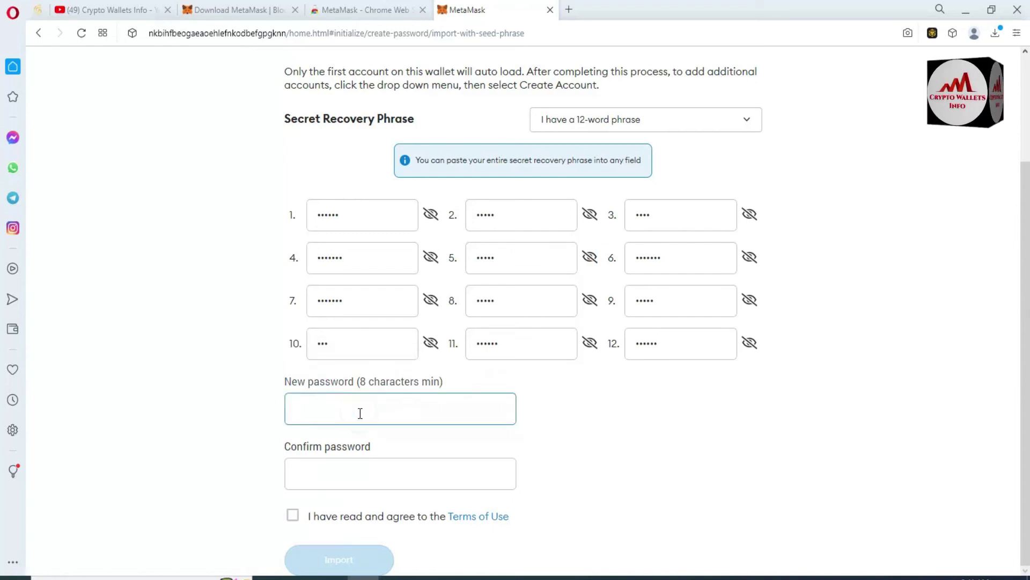
{"action": "type", "text": "••••"}
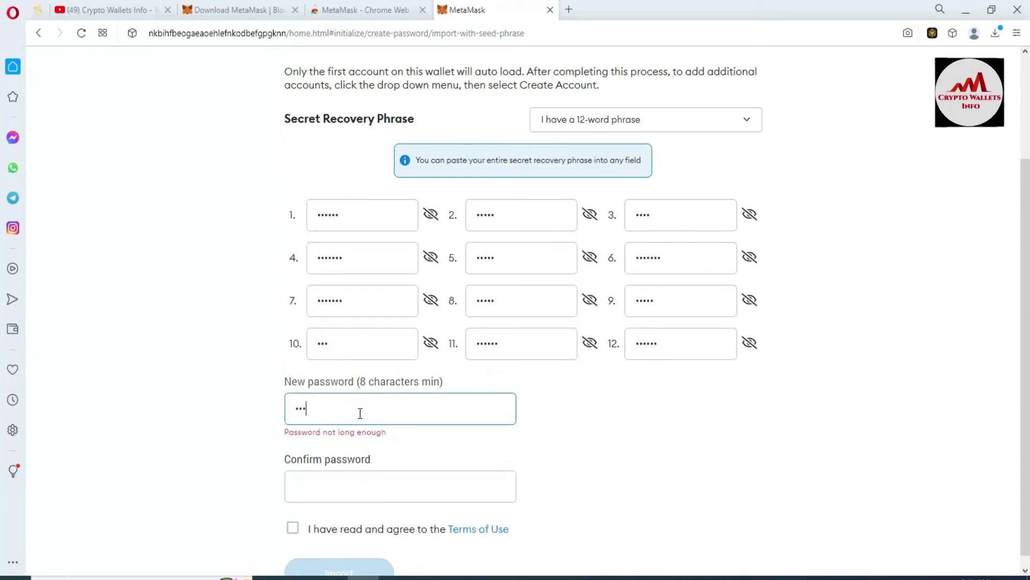
{"action": "type", "text": "•••••••••"}
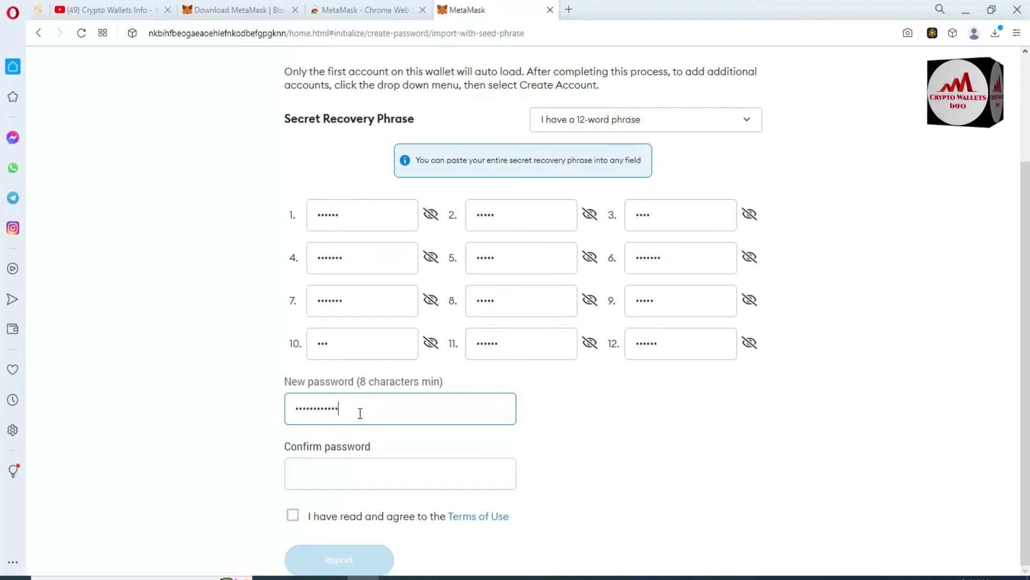
{"action": "left_click", "coordinate": [344, 477]}
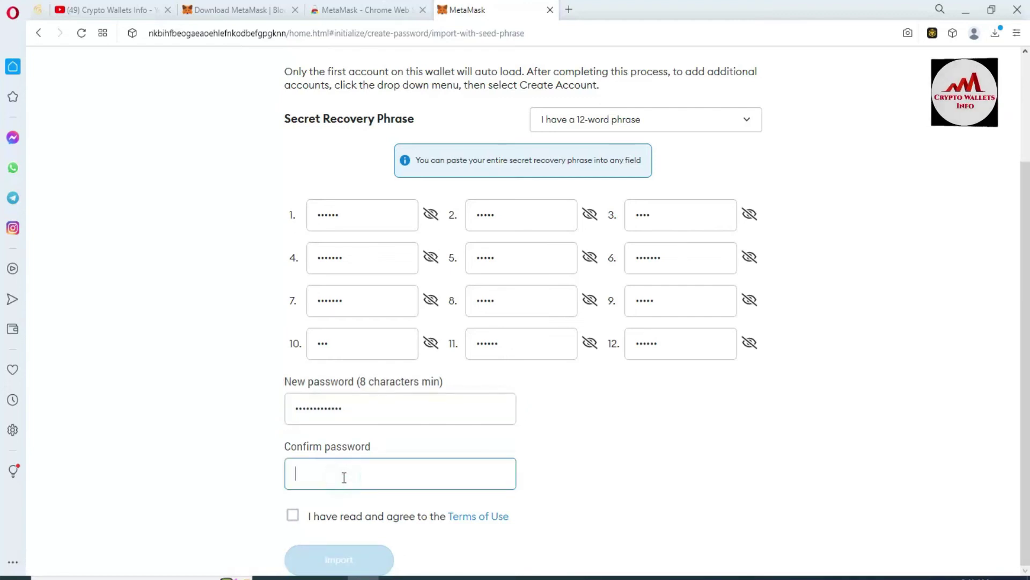
{"action": "type", "text": "•••••"}
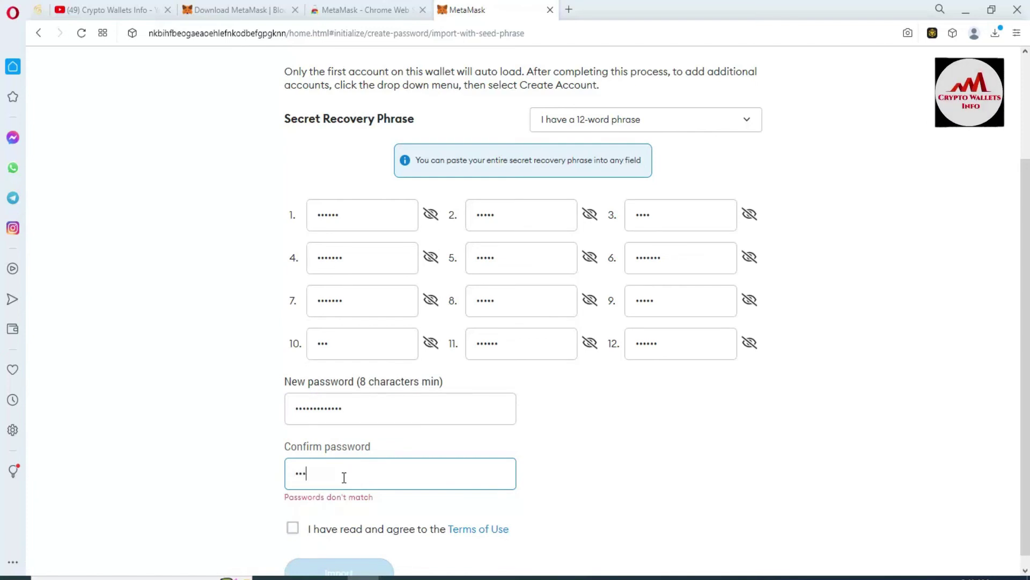
{"action": "type", "text": "••••••••"}
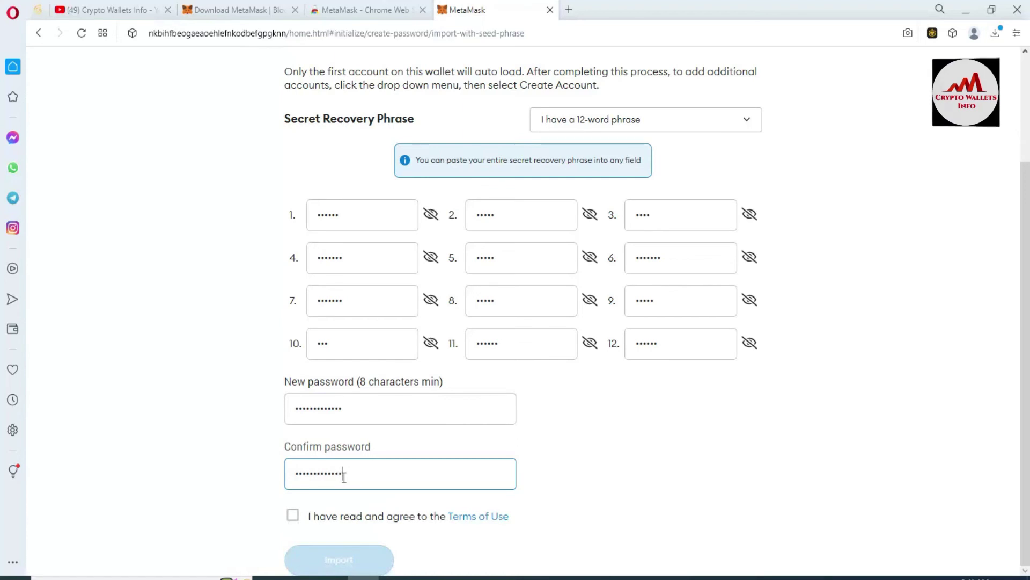
{"action": "left_click", "coordinate": [292, 517]}
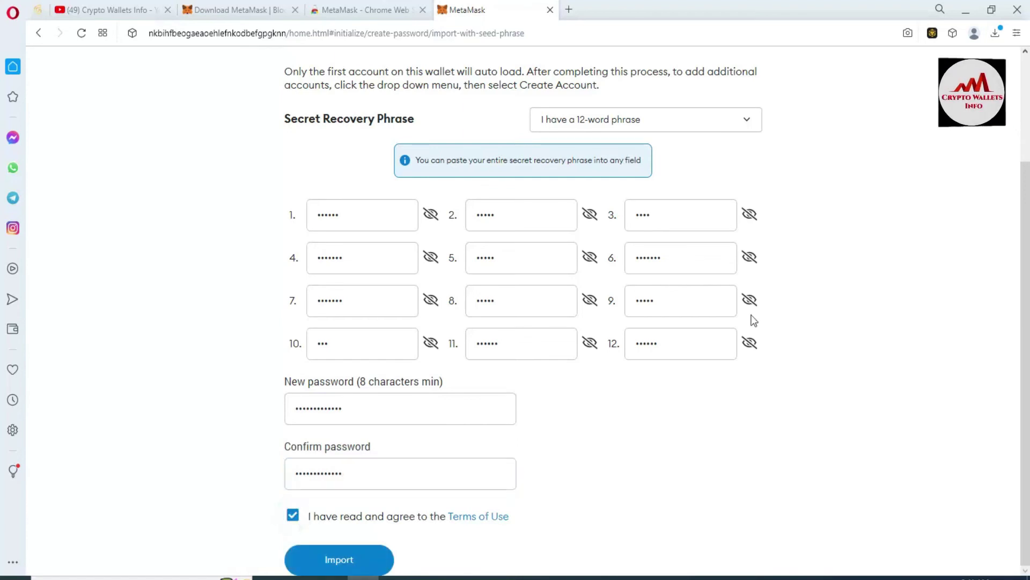
{"action": "scroll", "coordinate": [516, 322], "scroll_direction": "up", "scroll_amount": 3}
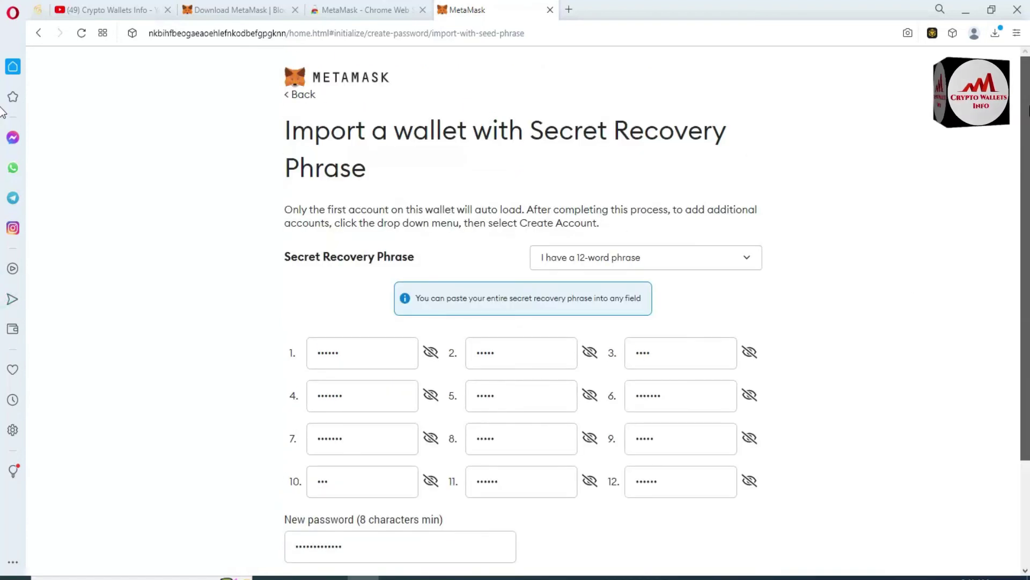
{"action": "scroll", "coordinate": [1009, 214], "scroll_direction": "down", "scroll_amount": 3}
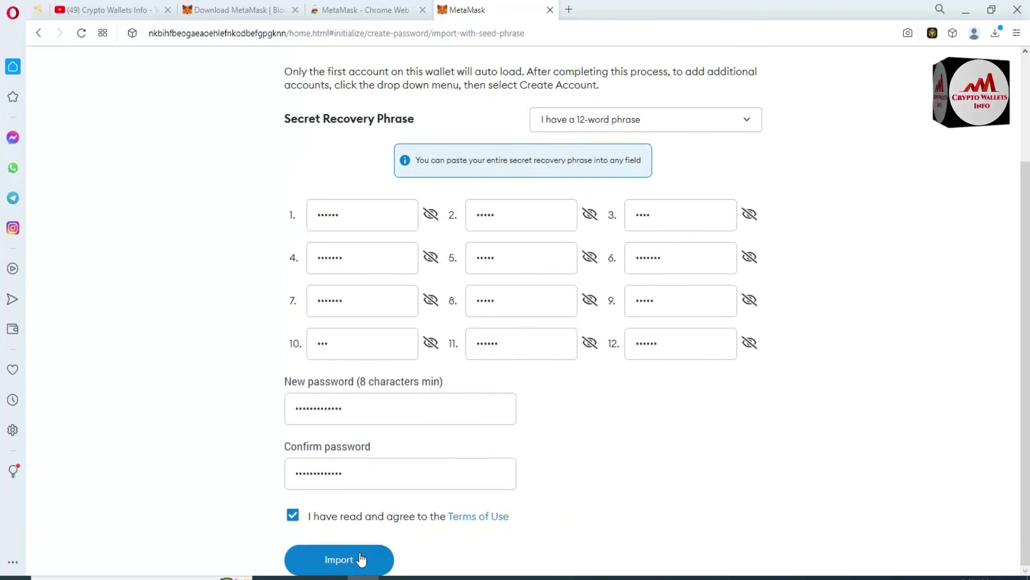
{"action": "left_click", "coordinate": [361, 559]}
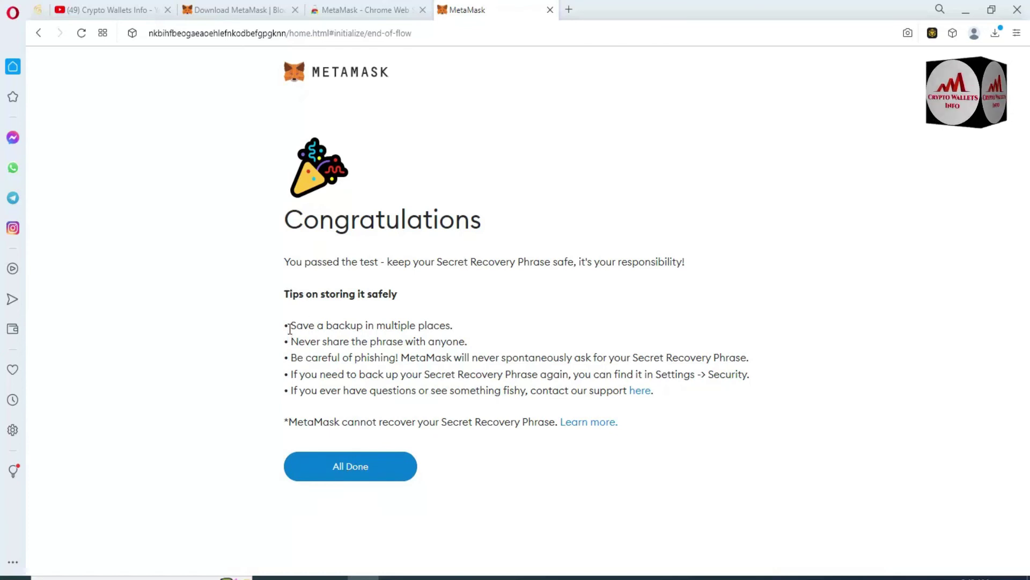
- Highlight the Congratulations page tips on storing the recovery phrase, including the phishing warning
{"action": "left_click_drag", "start_coordinate": [291, 327], "coordinate": [566, 302]}
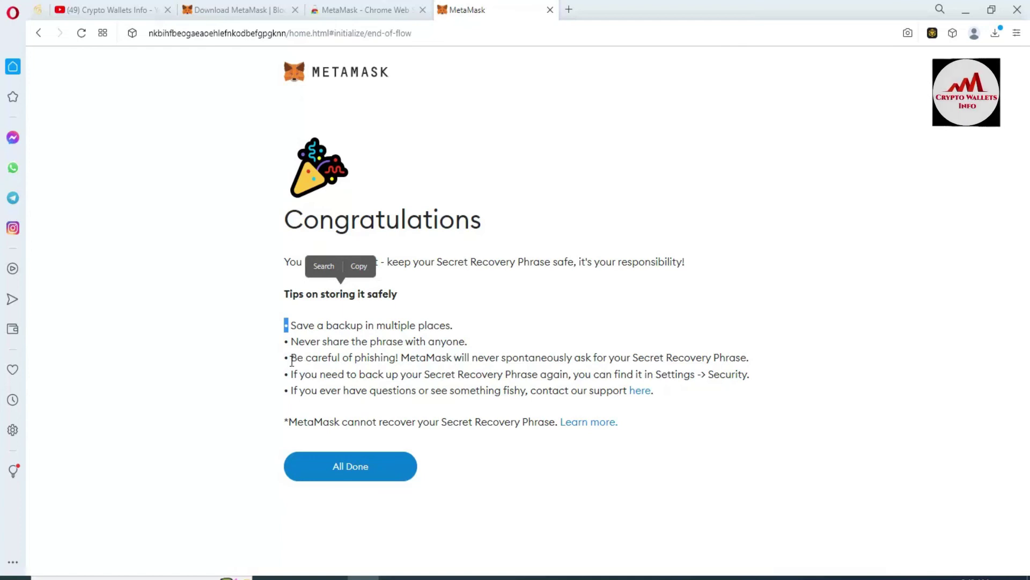
{"action": "left_click_drag", "start_coordinate": [291, 358], "coordinate": [359, 357]}
{"action": "left_click", "coordinate": [514, 311]}
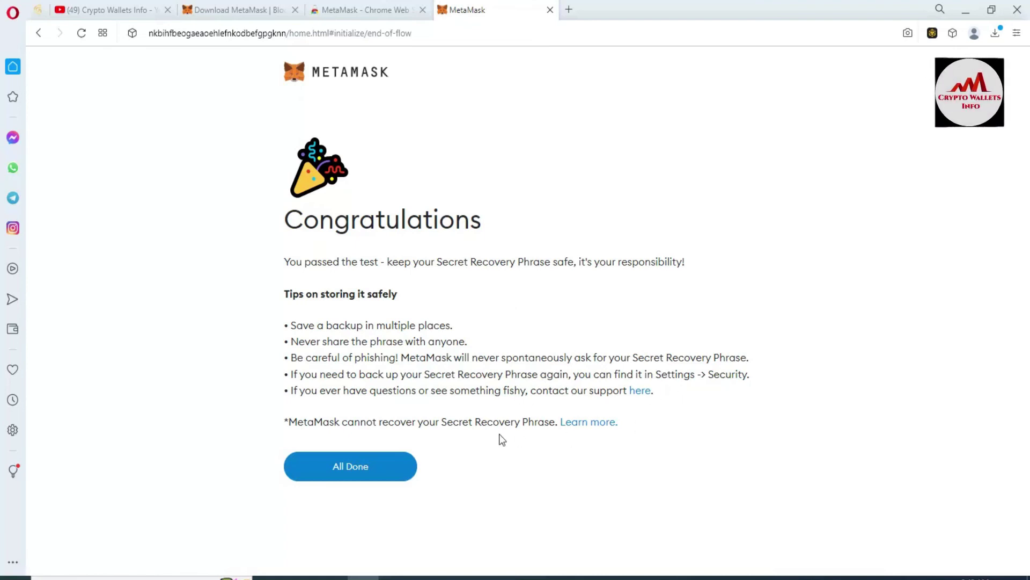
- Finish setup with All Done and dismiss the What's new popup to reach Account 1
{"action": "left_click", "coordinate": [373, 464]}
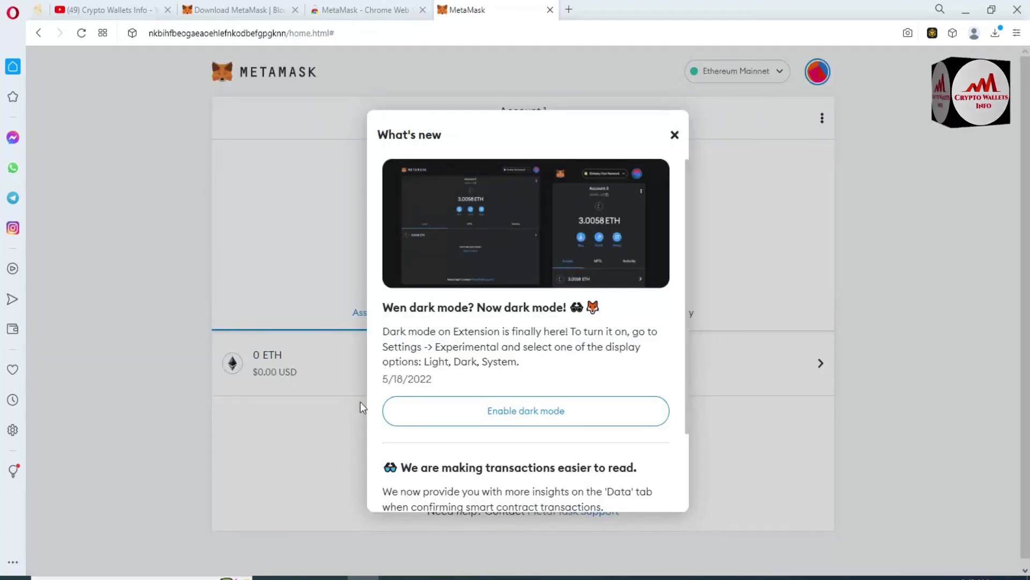
{"action": "left_click", "coordinate": [674, 135]}
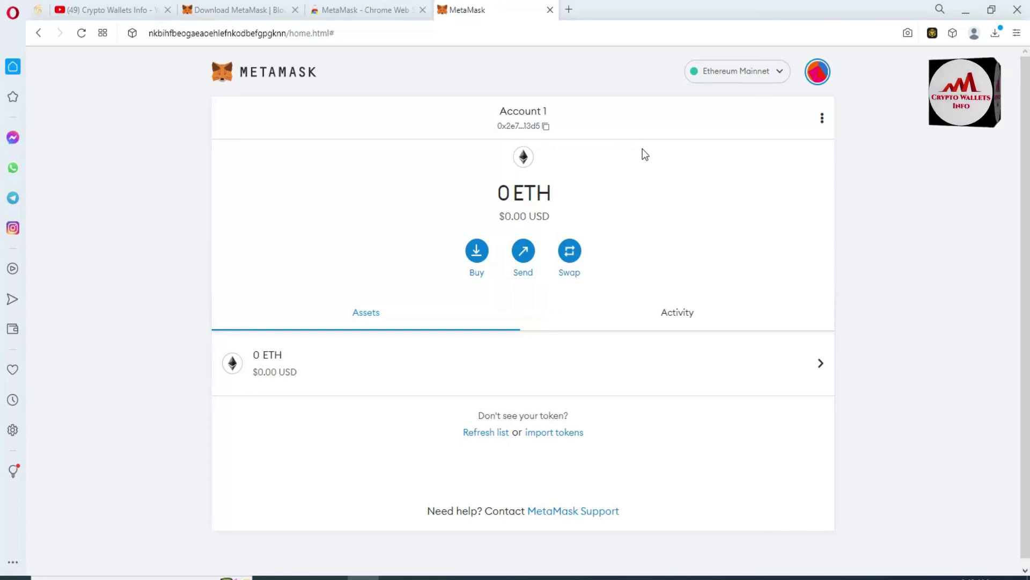
- Paste the copied Account 1 address in Notepad below the recovery phrase, labelled 'Meta Mask Address'
{"action": "left_click", "coordinate": [549, 128]}
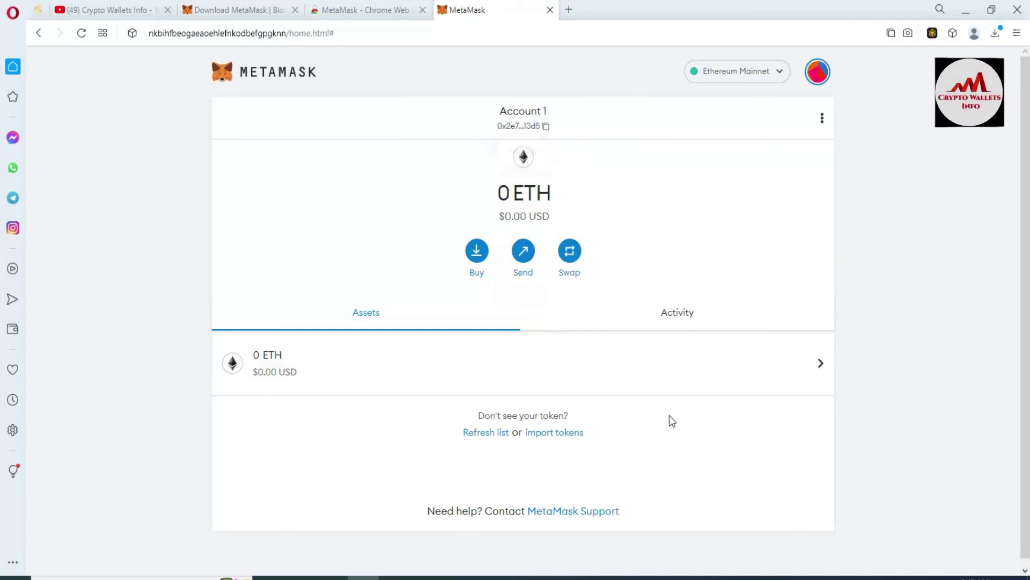
{"action": "left_click", "coordinate": [647, 574]}
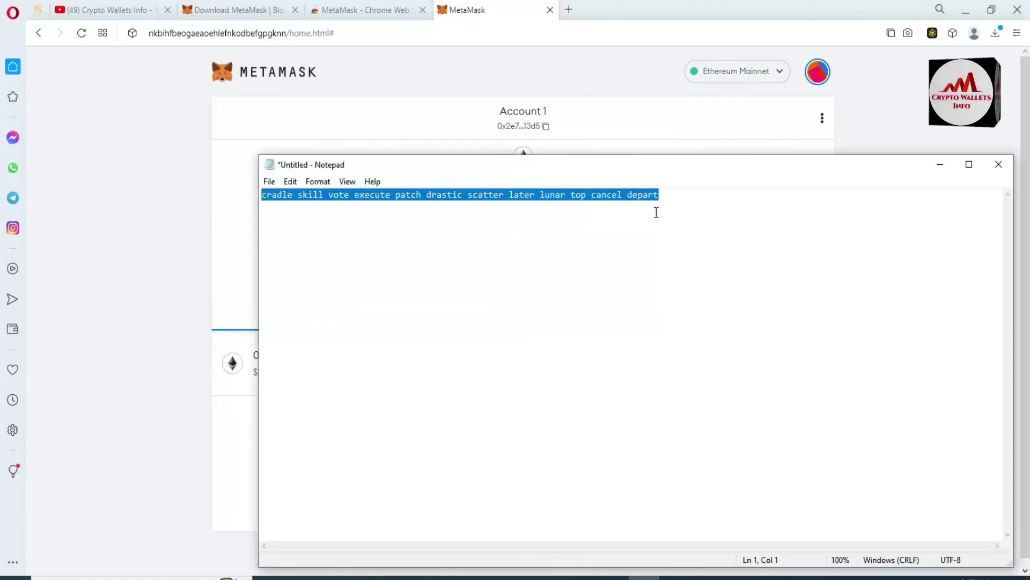
{"action": "left_click", "coordinate": [669, 200]}
{"action": "key", "text": "Return"}
{"action": "key", "text": "Return"}
{"action": "key", "text": "Return"}
{"action": "key", "text": "Return"}
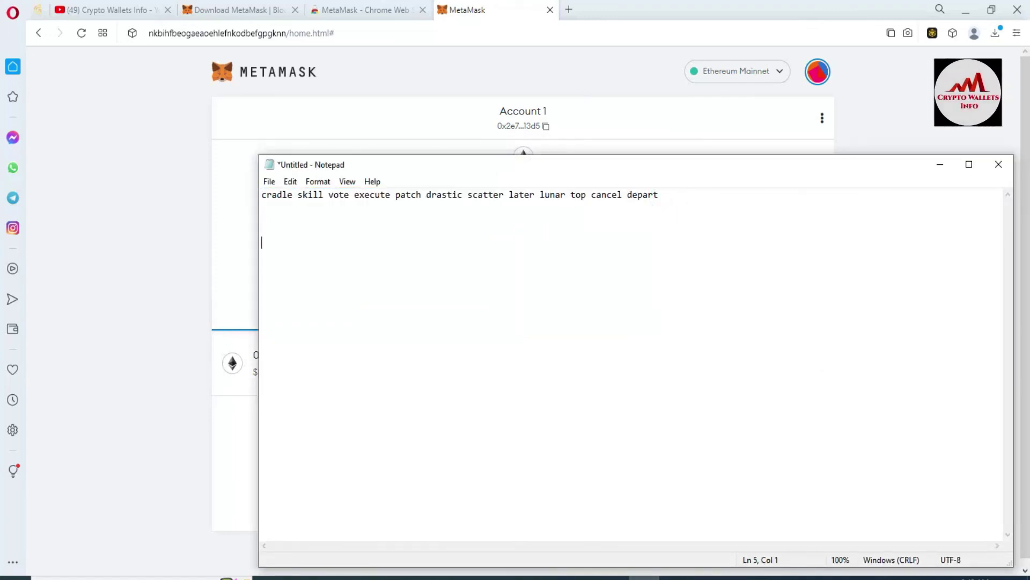
{"action": "key", "text": "ctrl+v"}
{"action": "type", "text": "M"}
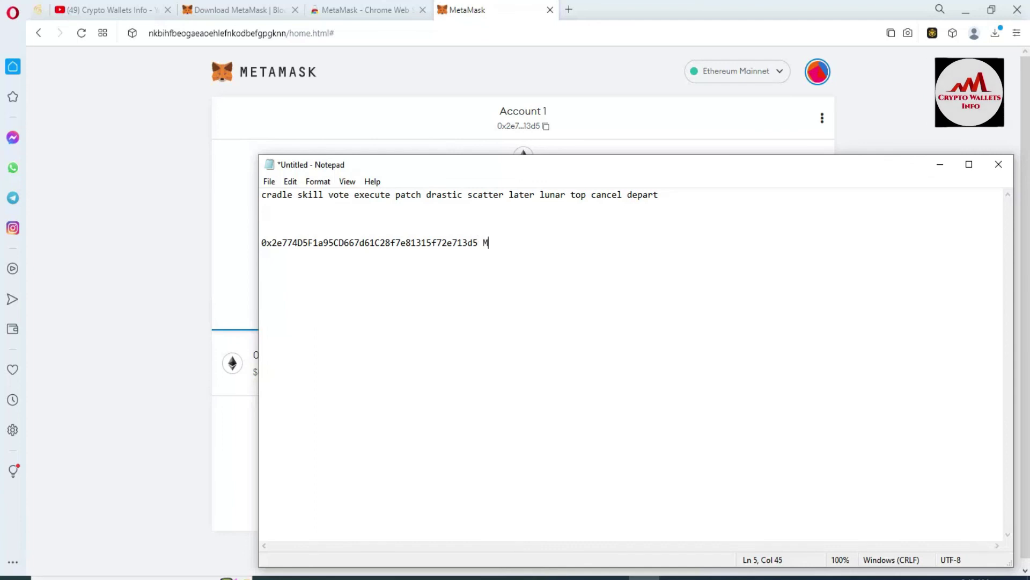
{"action": "type", "text": "eta Mask Address"}
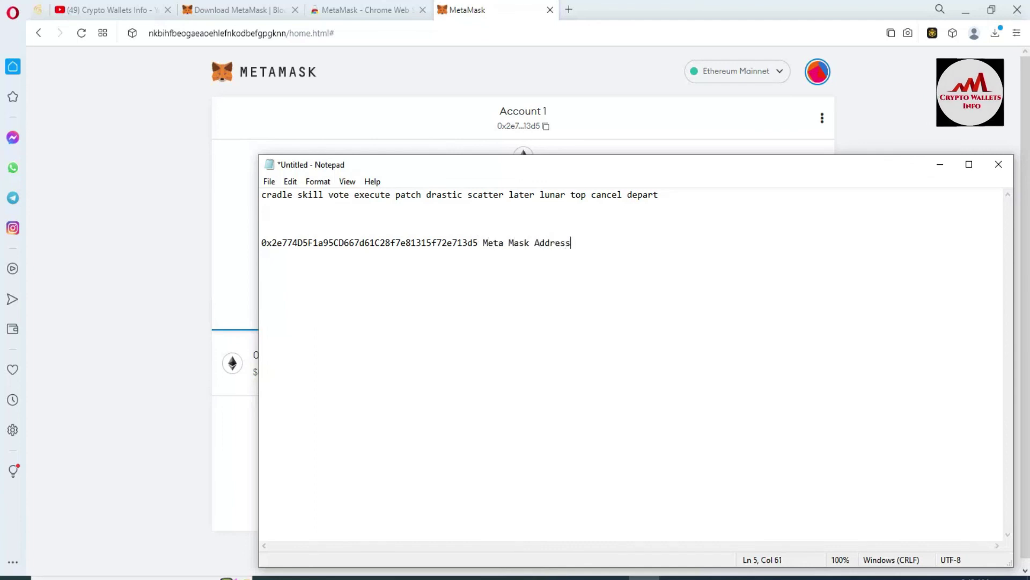
- Switch Binance Wallet to Ethereum Network and copy the Account 0 address
{"action": "left_click", "coordinate": [932, 38]}
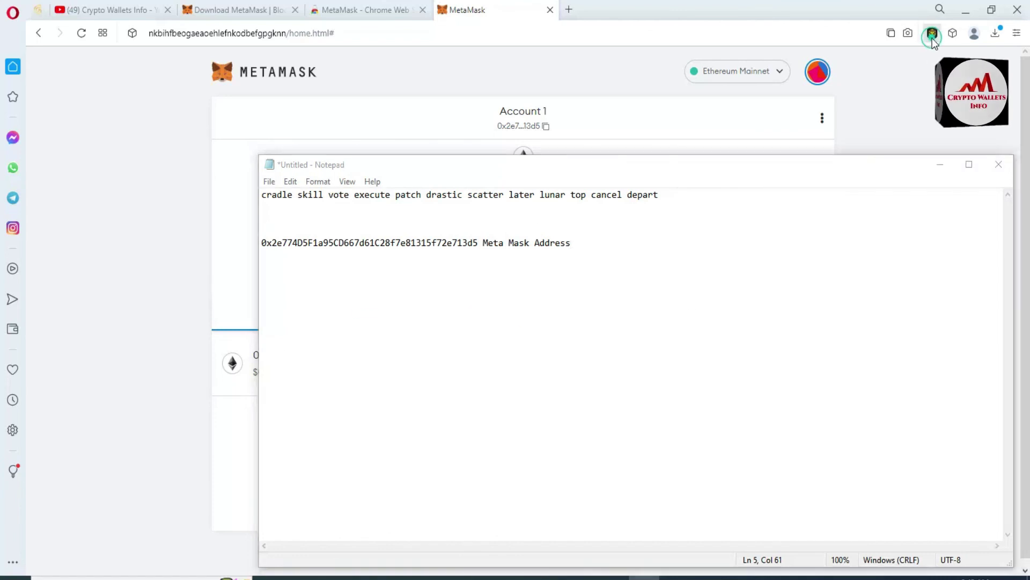
{"action": "left_click", "coordinate": [932, 33]}
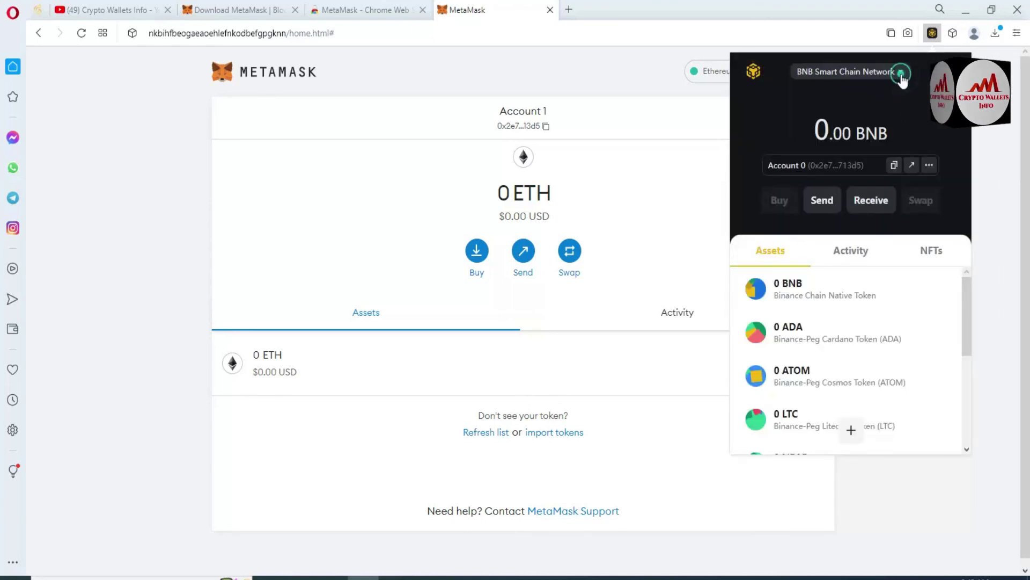
{"action": "left_click", "coordinate": [903, 75]}
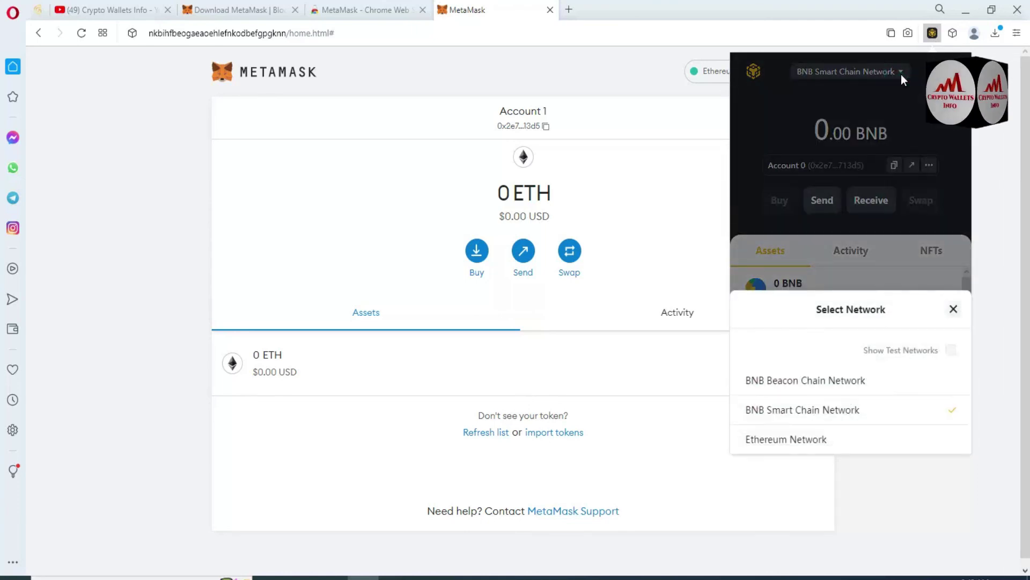
{"action": "left_click", "coordinate": [790, 442]}
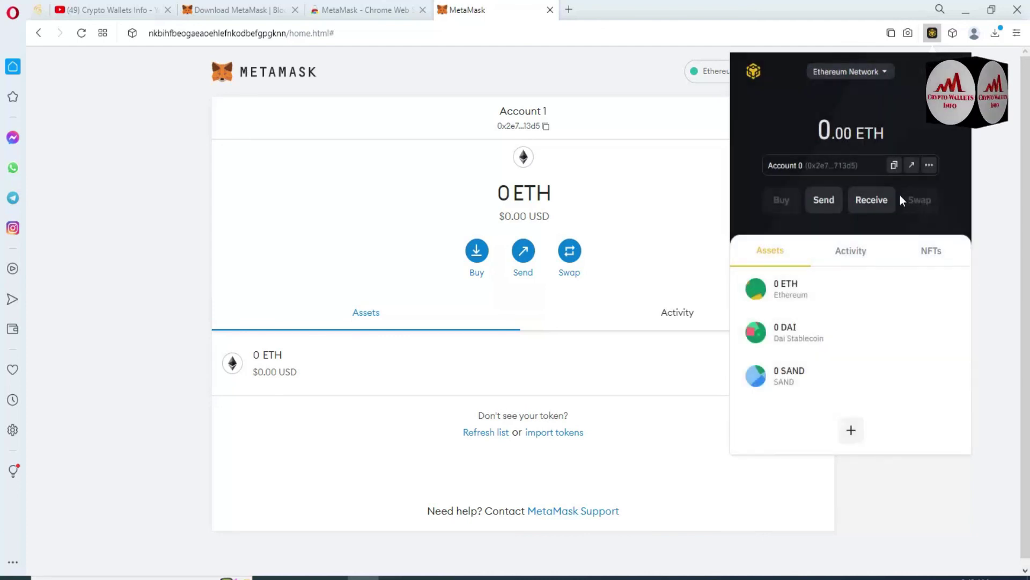
{"action": "left_click", "coordinate": [894, 165]}
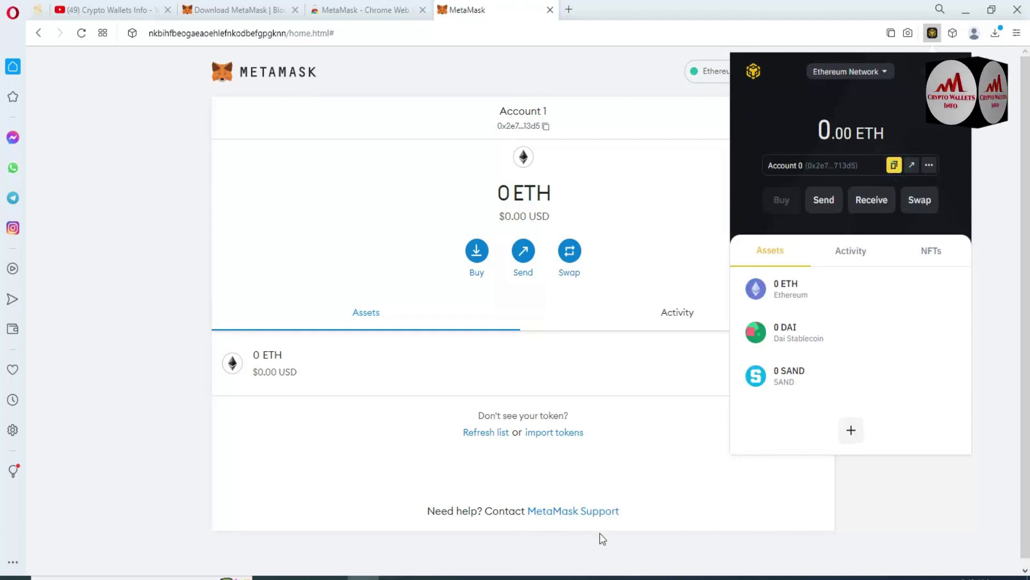
{"action": "left_click", "coordinate": [640, 575]}
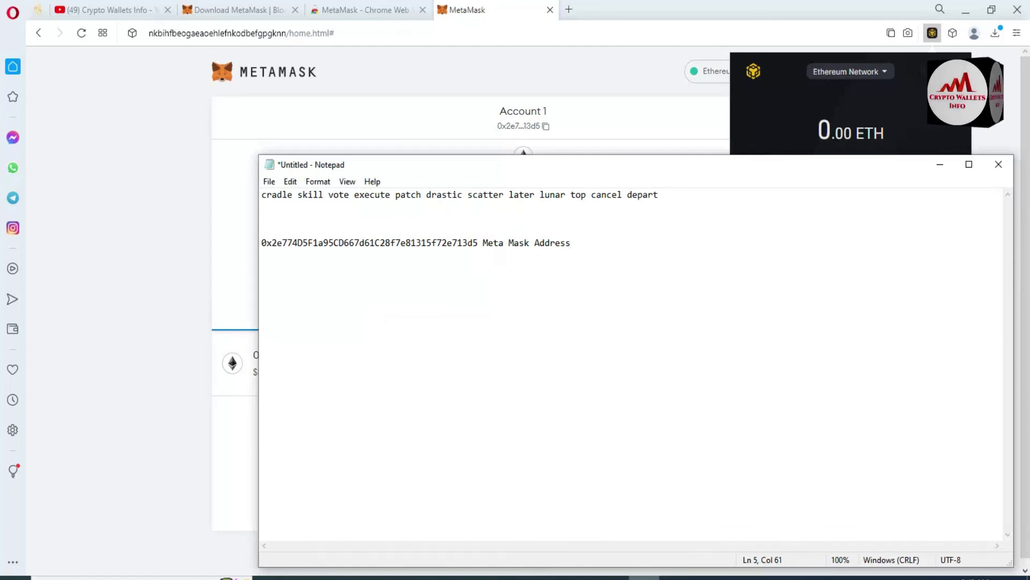
- Paste the Binance Wallet address below the MetaMask address and highlight both to compare them
{"action": "key", "text": "Return"}
{"action": "key", "text": "Return"}
{"action": "key", "text": "ctrl+v"}
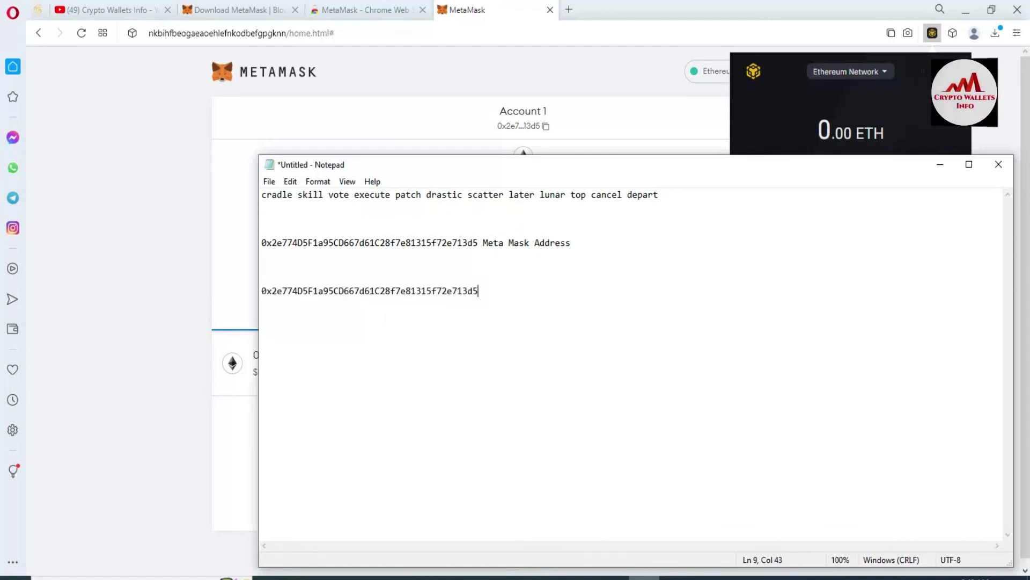
{"action": "double_click", "coordinate": [479, 243]}
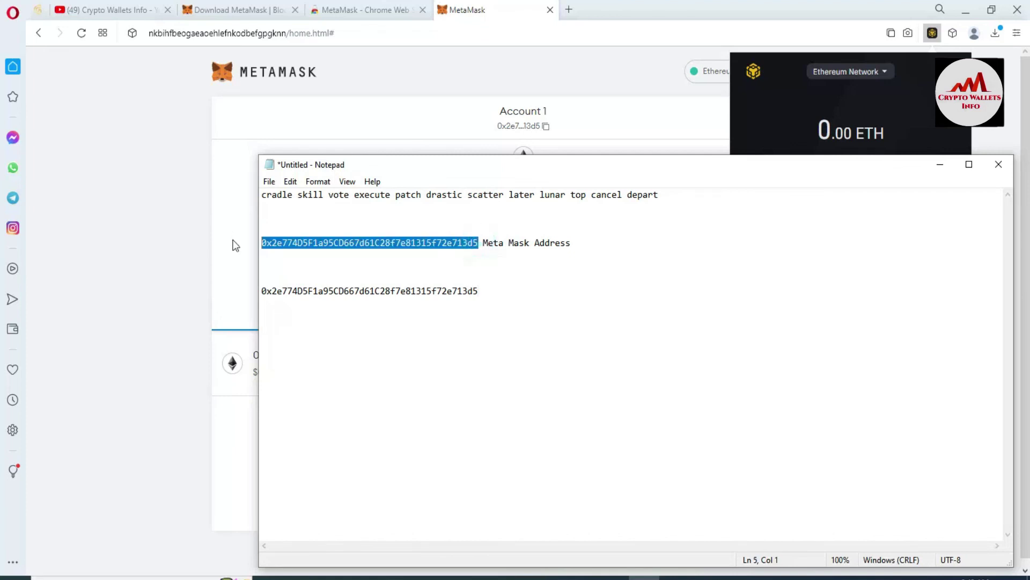
{"action": "left_click_drag", "start_coordinate": [478, 291], "coordinate": [261, 294]}
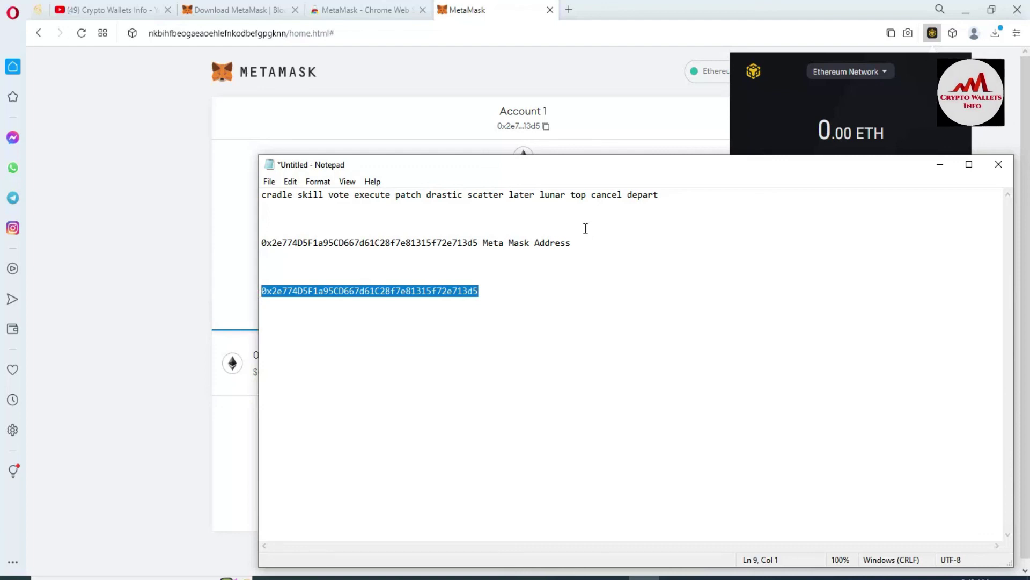
{"action": "left_click", "coordinate": [669, 134]}
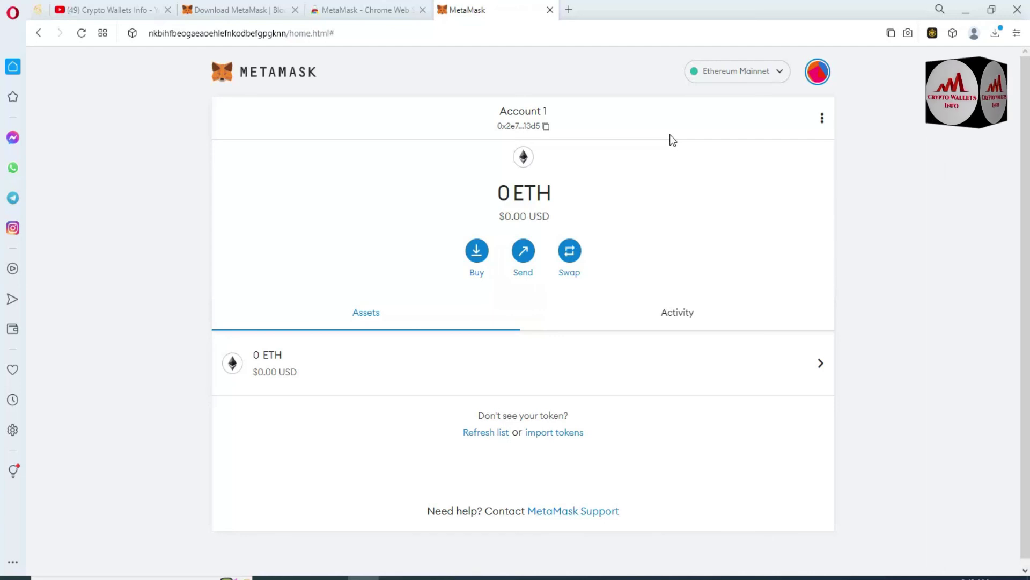
- Switch to the Crypto Wallets Info YouTube channel tab and highlight the channel name
{"action": "left_click", "coordinate": [80, 6]}
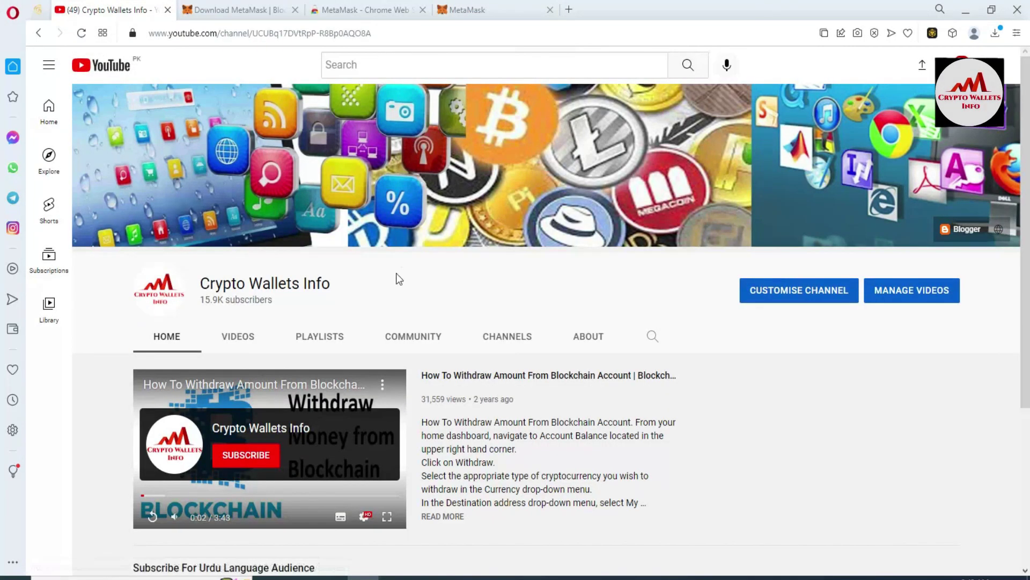
{"action": "left_click_drag", "start_coordinate": [343, 287], "coordinate": [200, 296]}
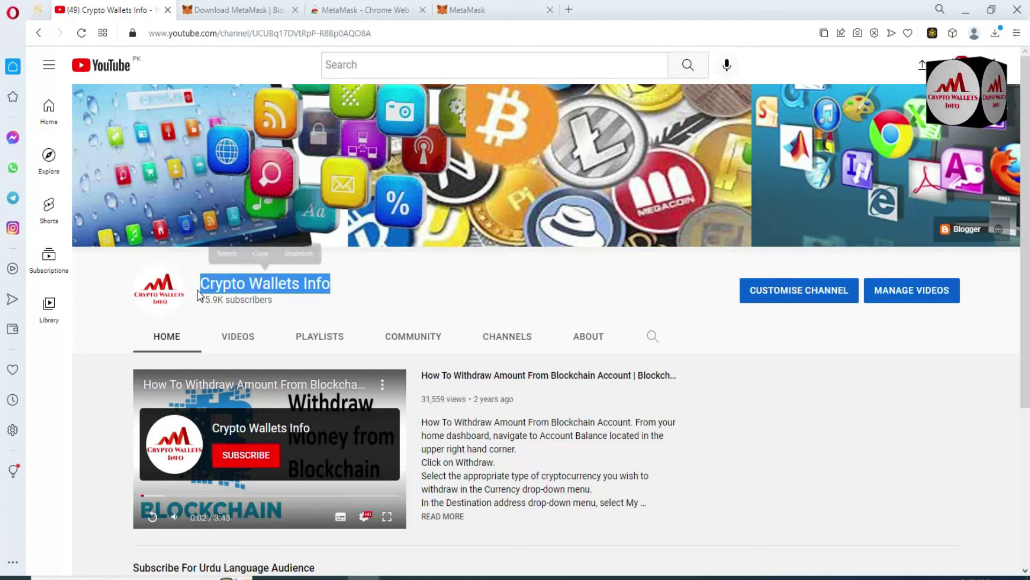
{"action": "left_click", "coordinate": [410, 285]}
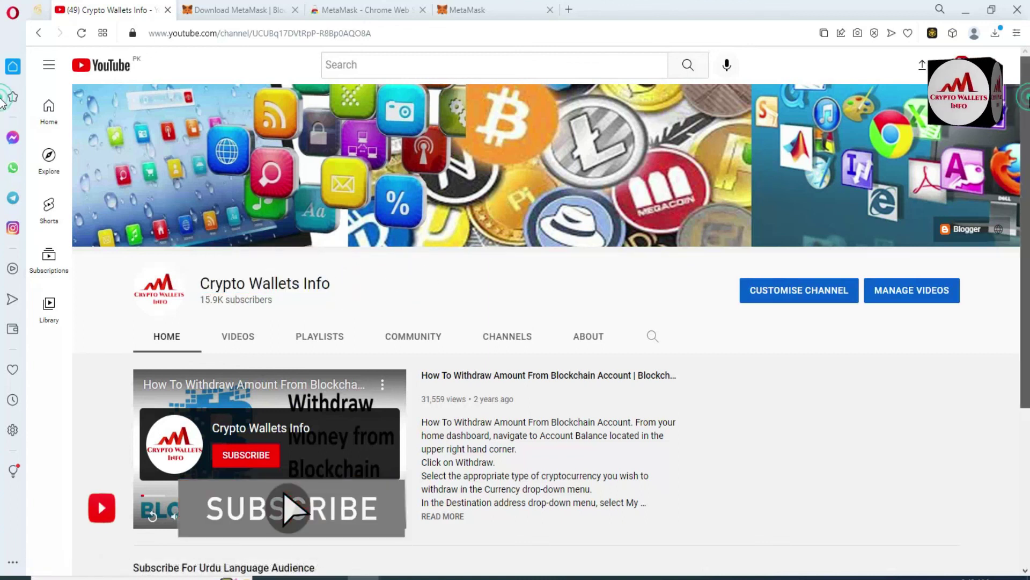
{"action": "scroll", "coordinate": [4, 294], "scroll_direction": "down", "scroll_amount": 4}
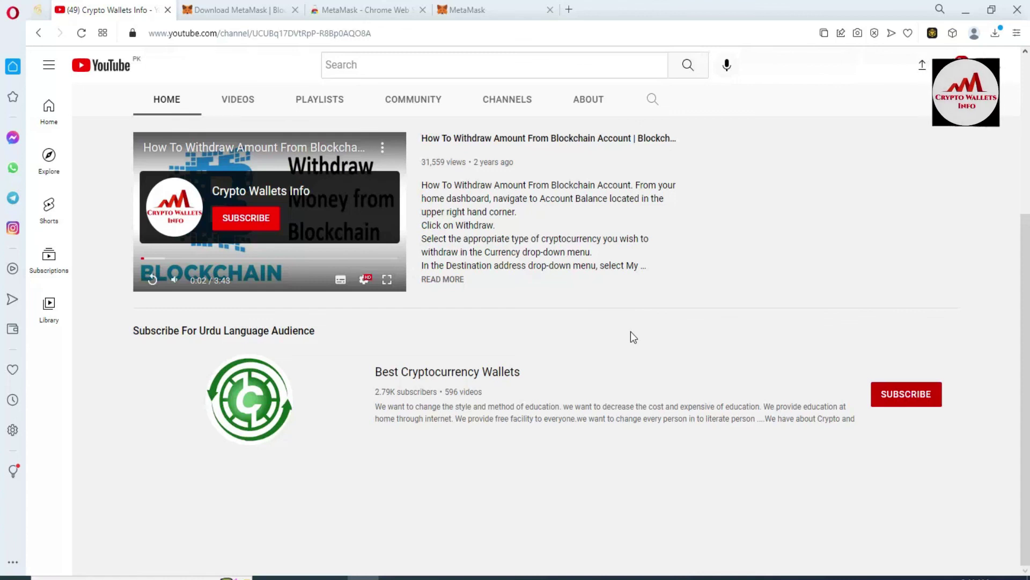
{"action": "scroll", "coordinate": [2, 129], "scroll_direction": "up", "scroll_amount": 4}
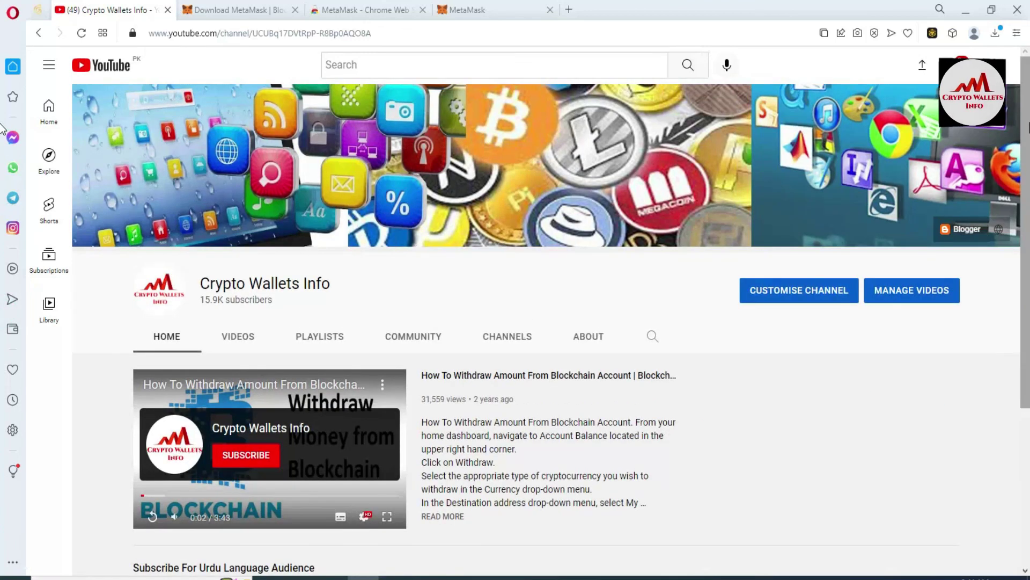